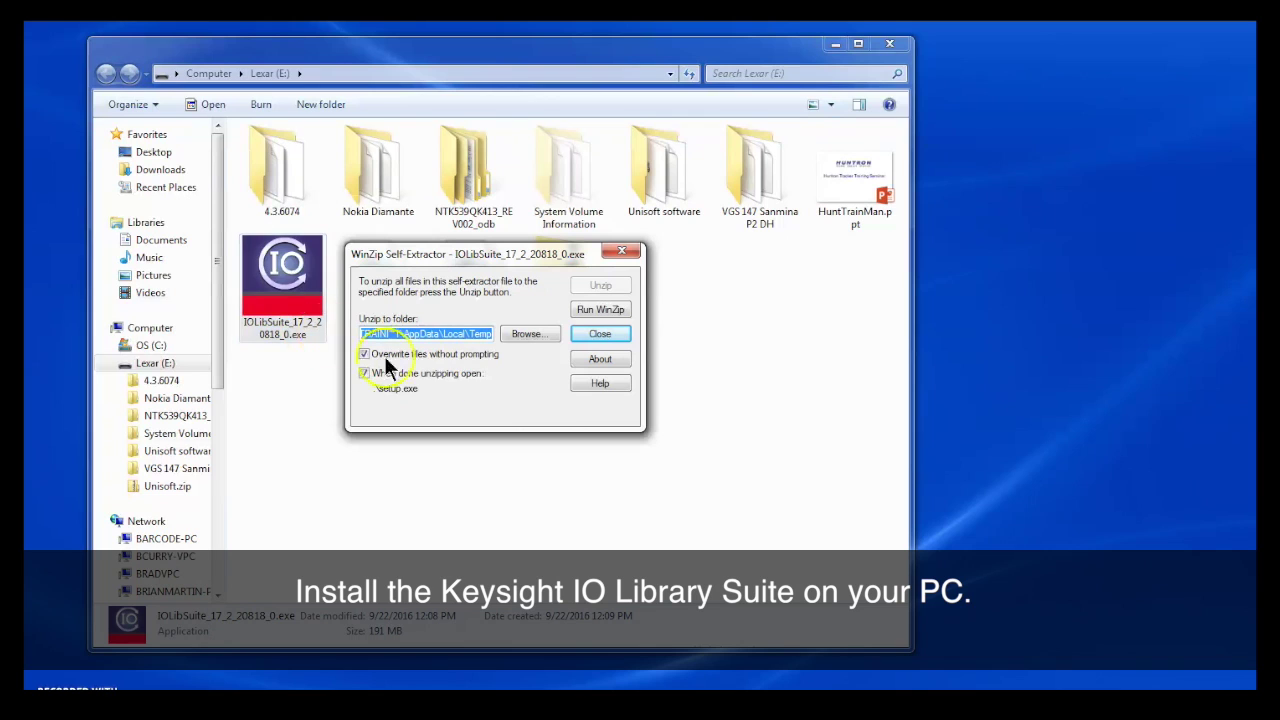
Unzip the IO Libraries Suite package so its setup.exe launches.
left_click(537, 415)
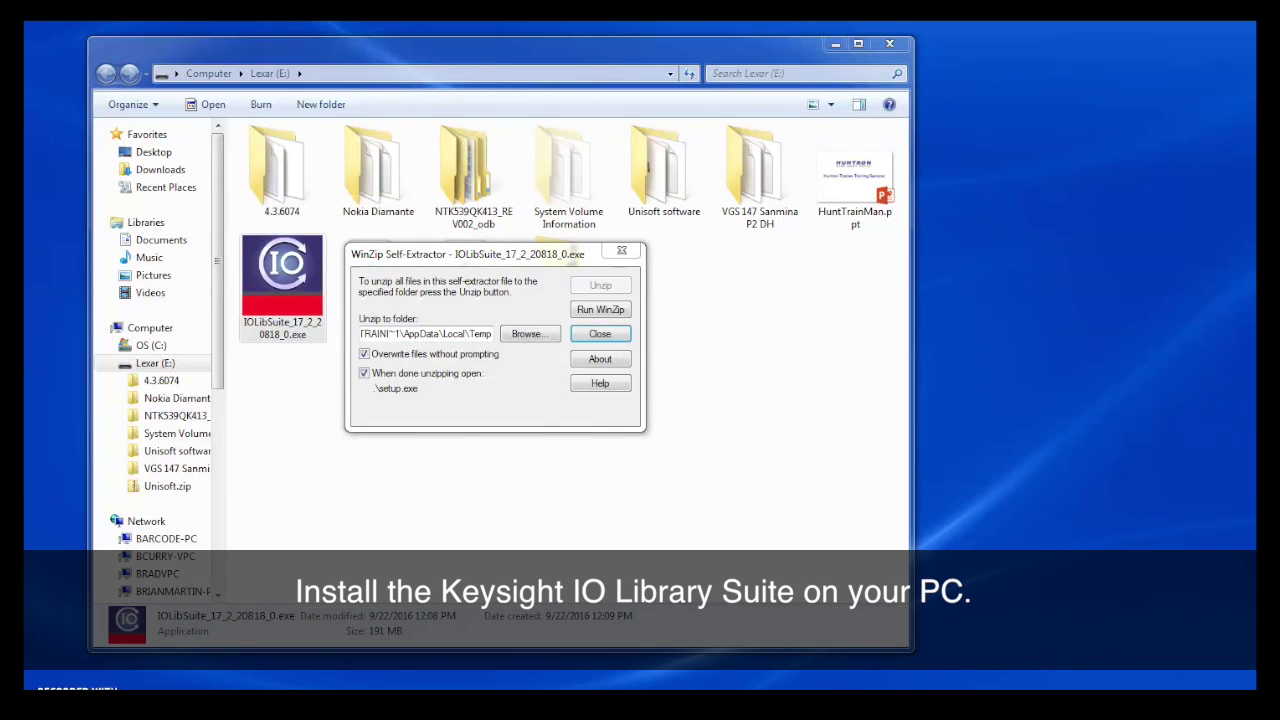
left_click_drag(1012, 597, 829, 506)
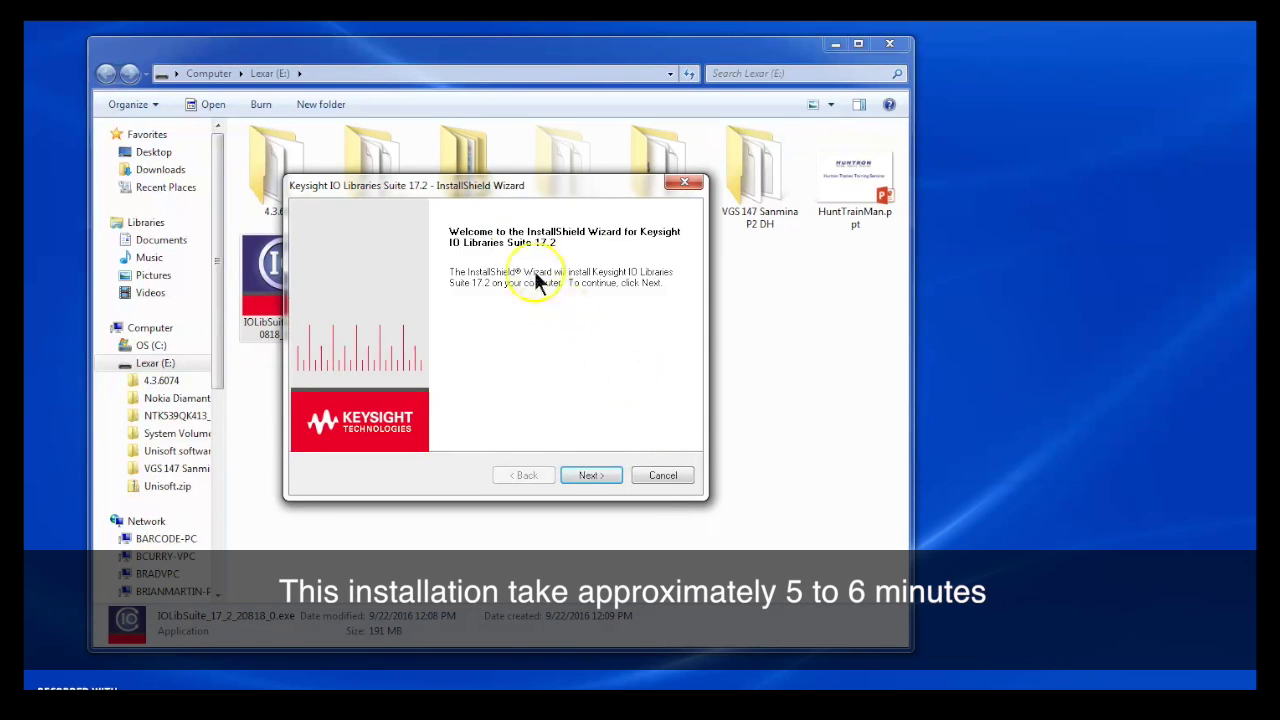
Accept the licence and install IO Libraries Suite 17.2, choosing to restart later.
left_click(593, 474)
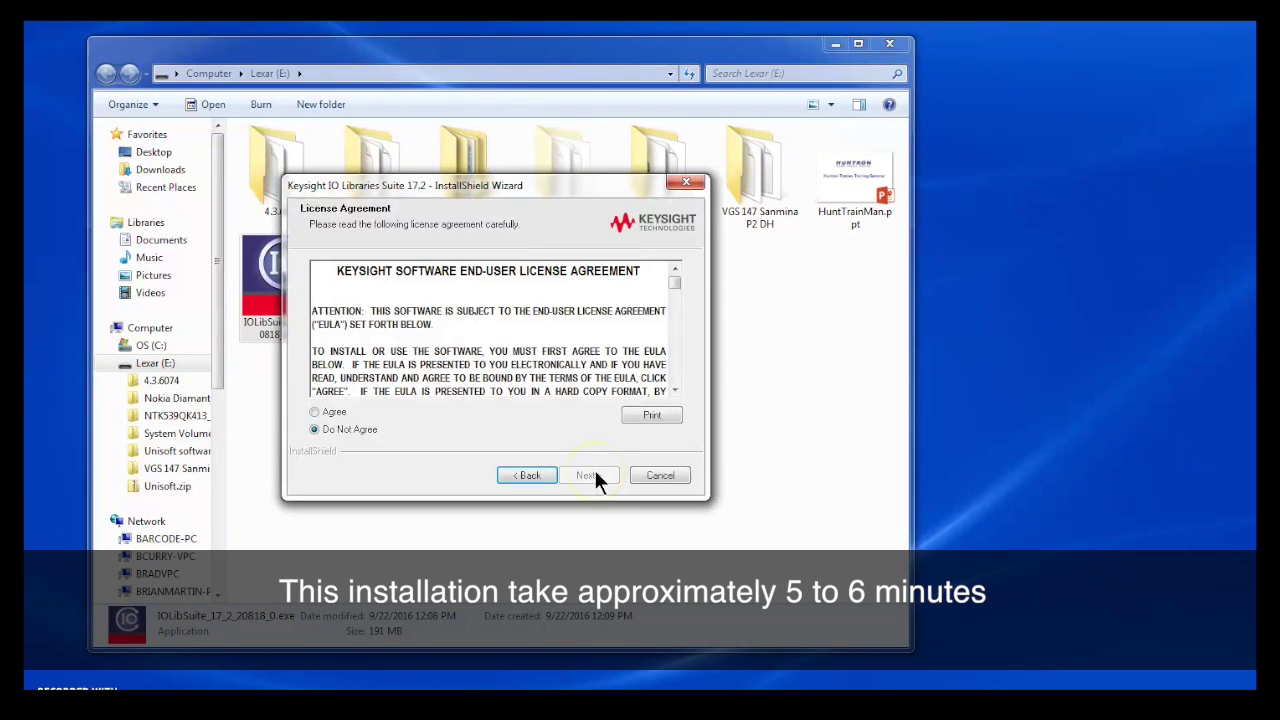
left_click(334, 412)
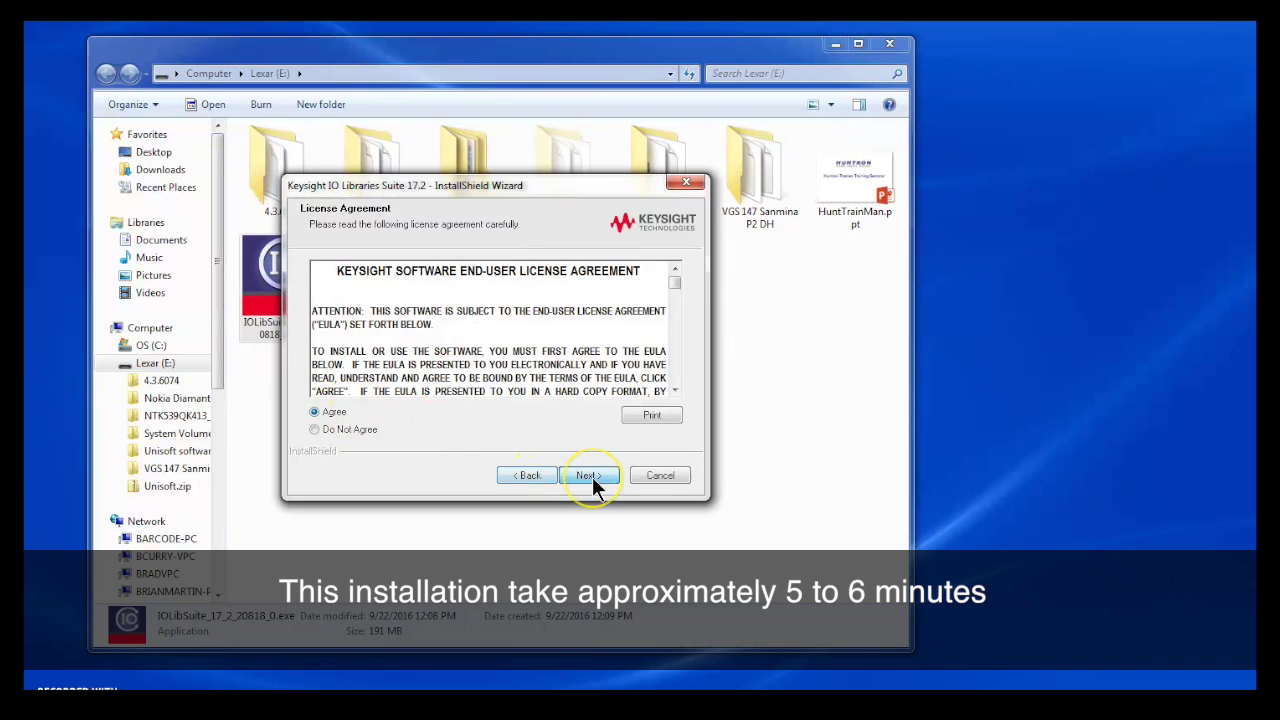
left_click(590, 477)
left_click(593, 475)
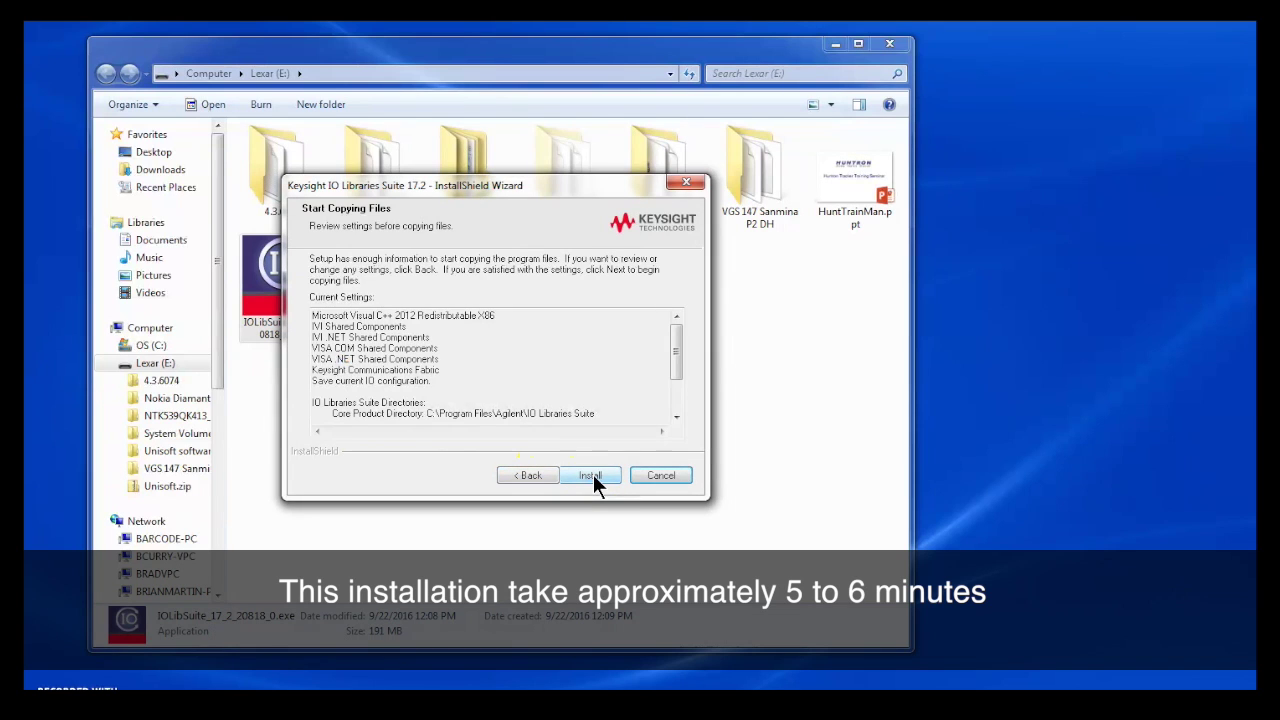
left_click(590, 475)
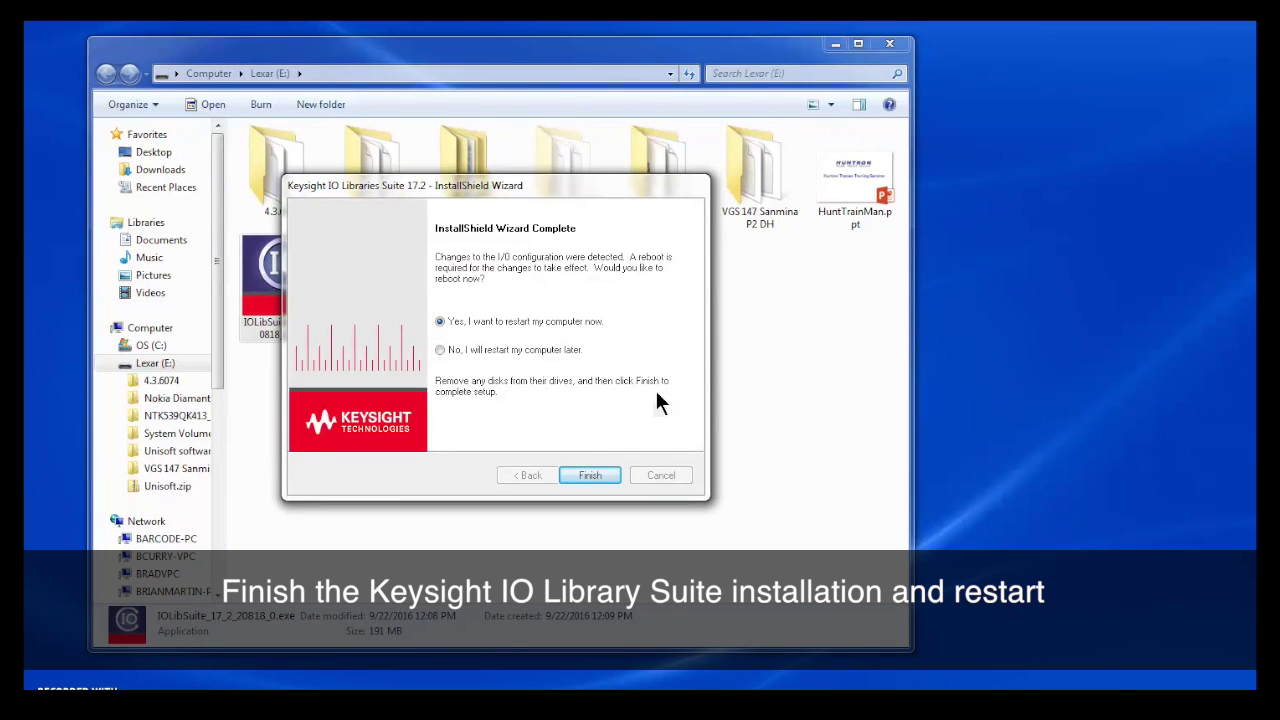
left_click(440, 349)
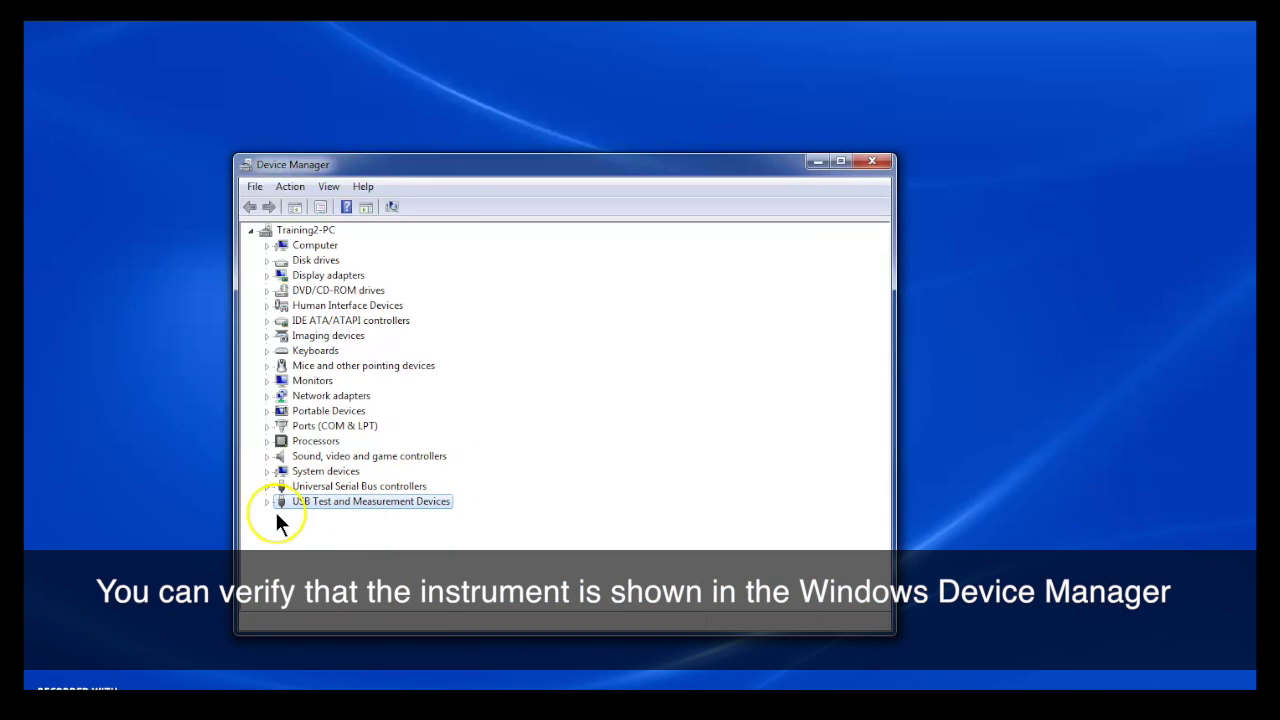
Find the scope's USB Test and Measurement Device (IVI) entry and select the DSO-X 2022A serial number.
left_click(267, 501)
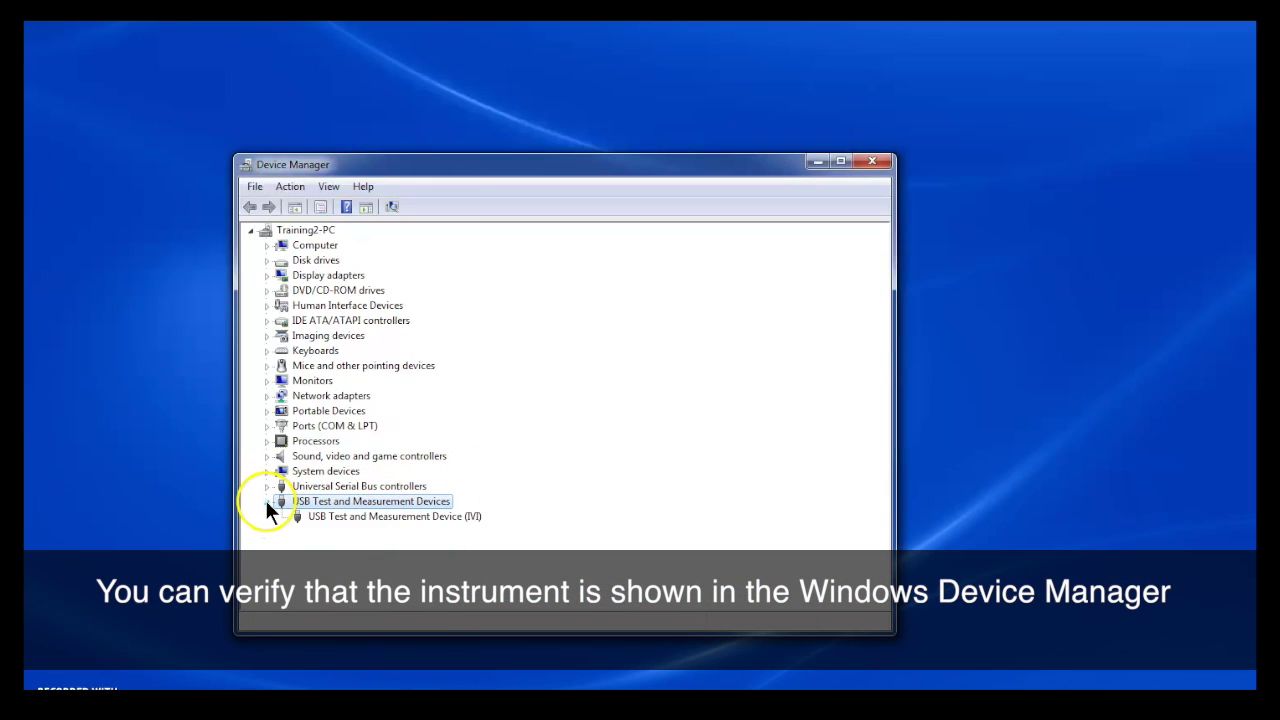
left_click(362, 518)
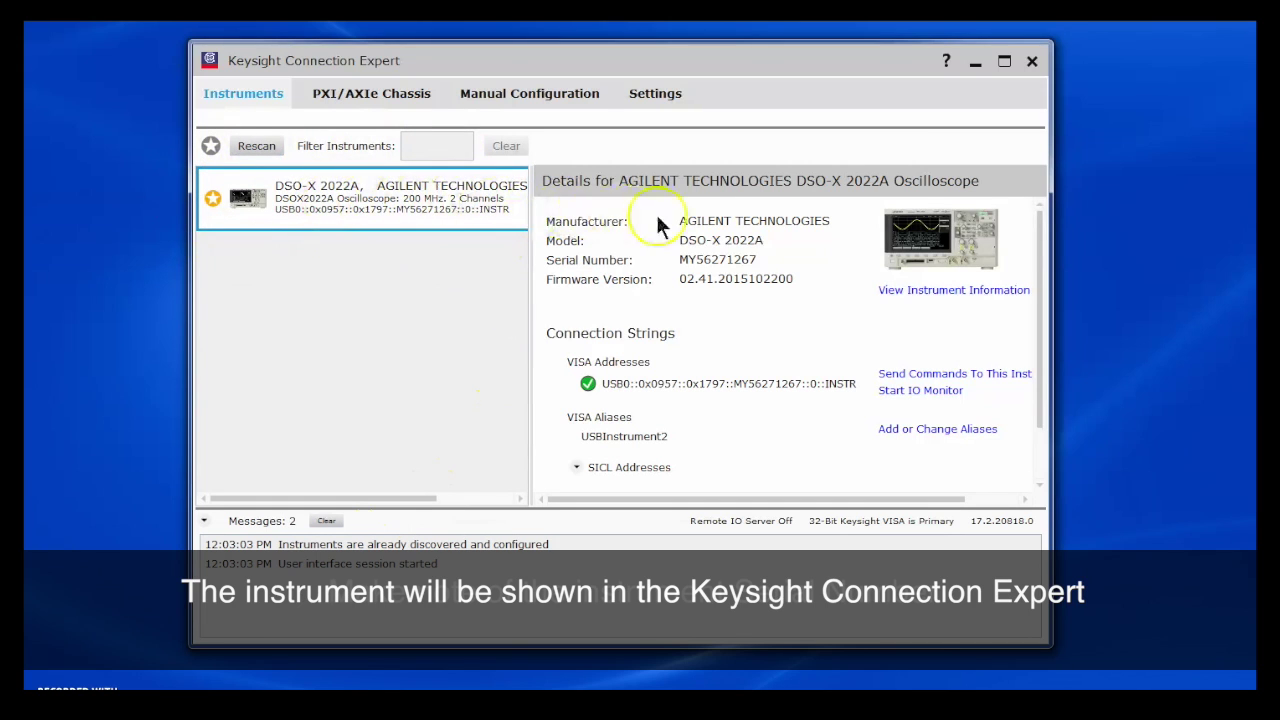
double_click(690, 259)
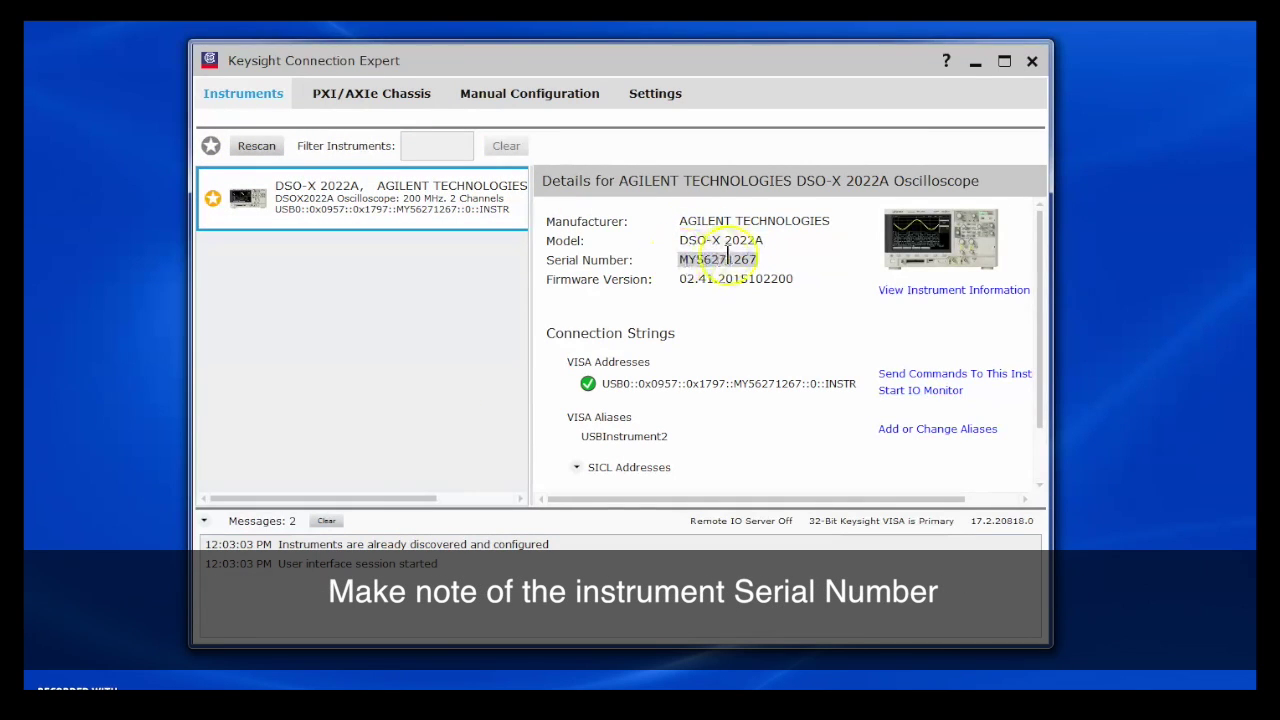
left_click_drag(759, 257, 700, 259)
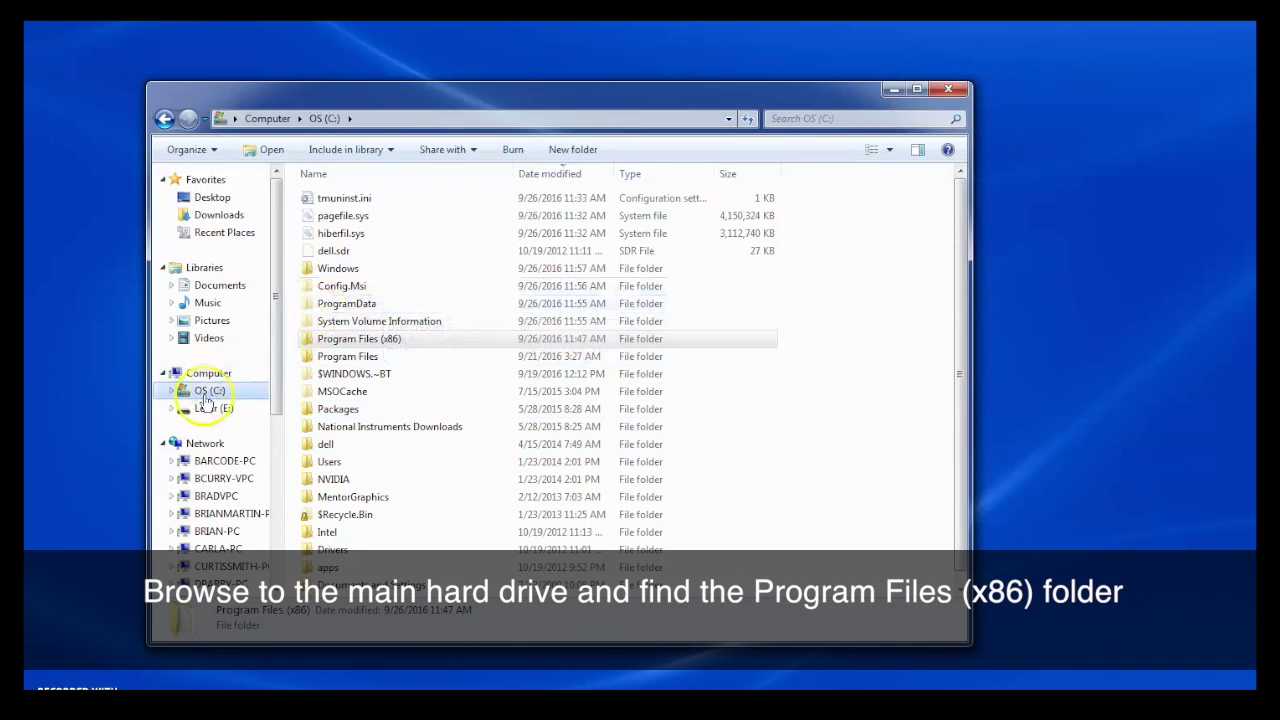
Copy HuntronExternal3.dll from Program Files (x86)\Huntron Workstation 4.3\E3DSOX2022A.
left_click(216, 392)
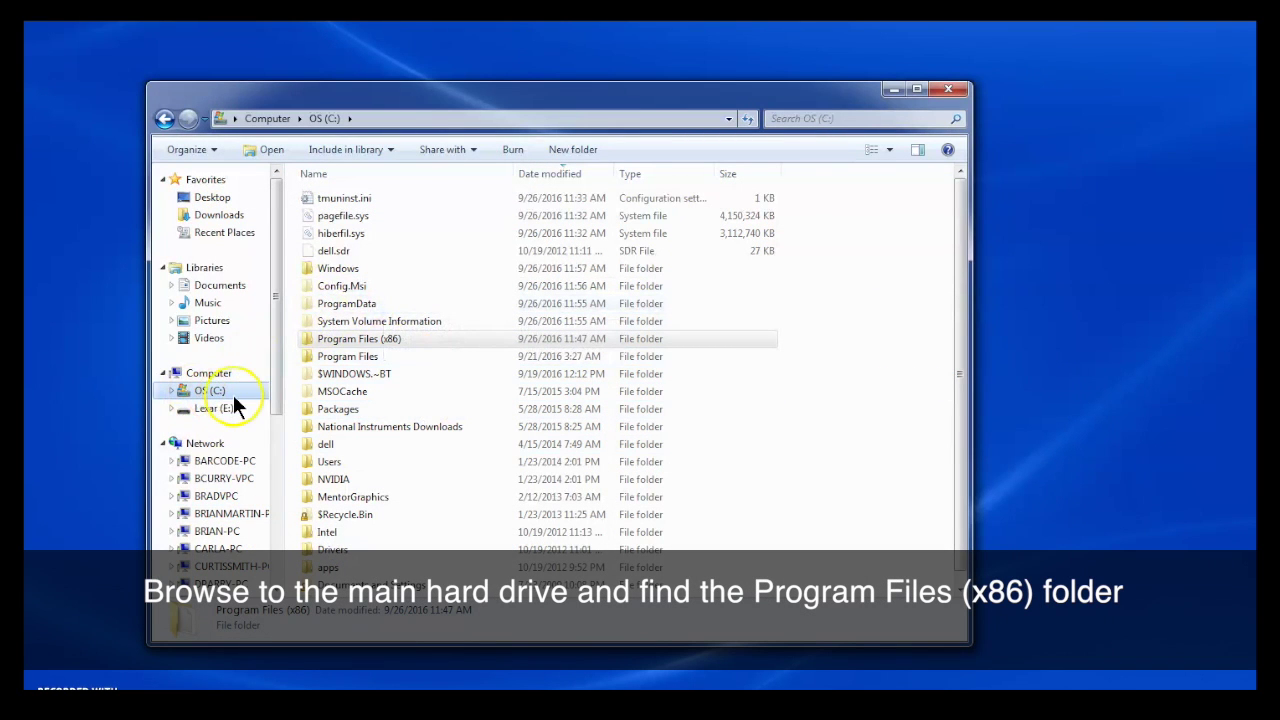
left_click(350, 345)
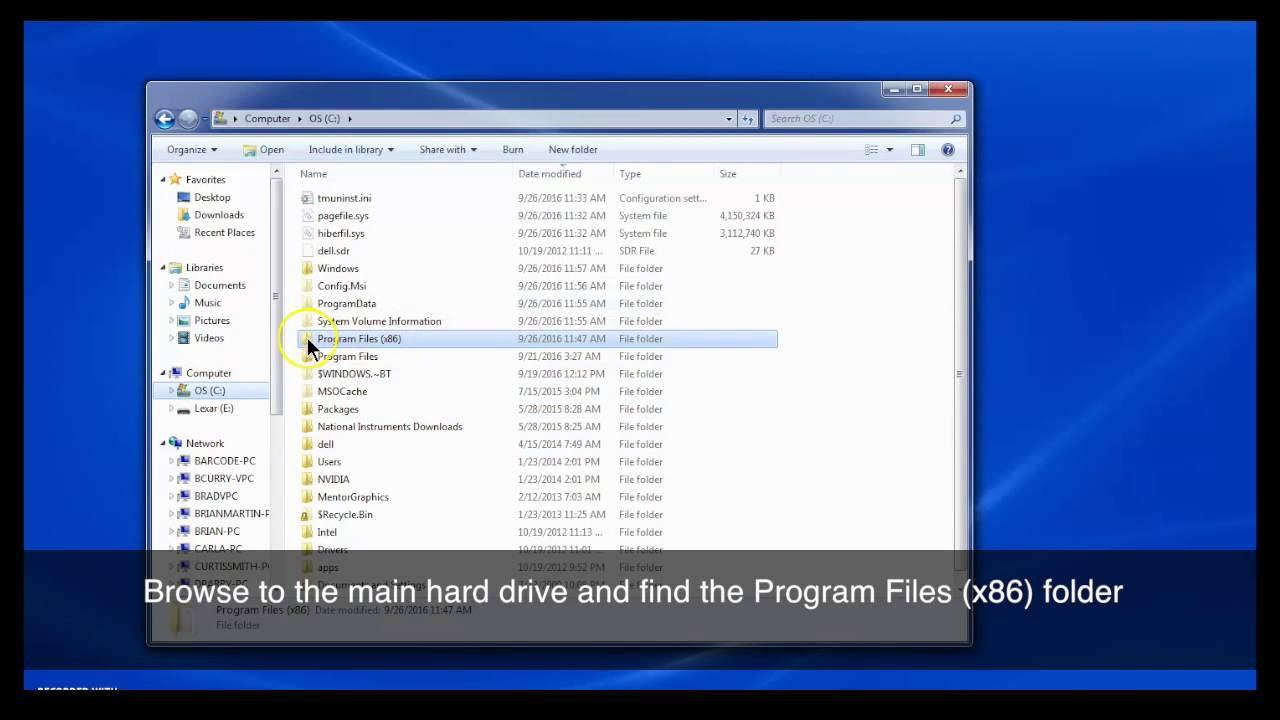
double_click(308, 340)
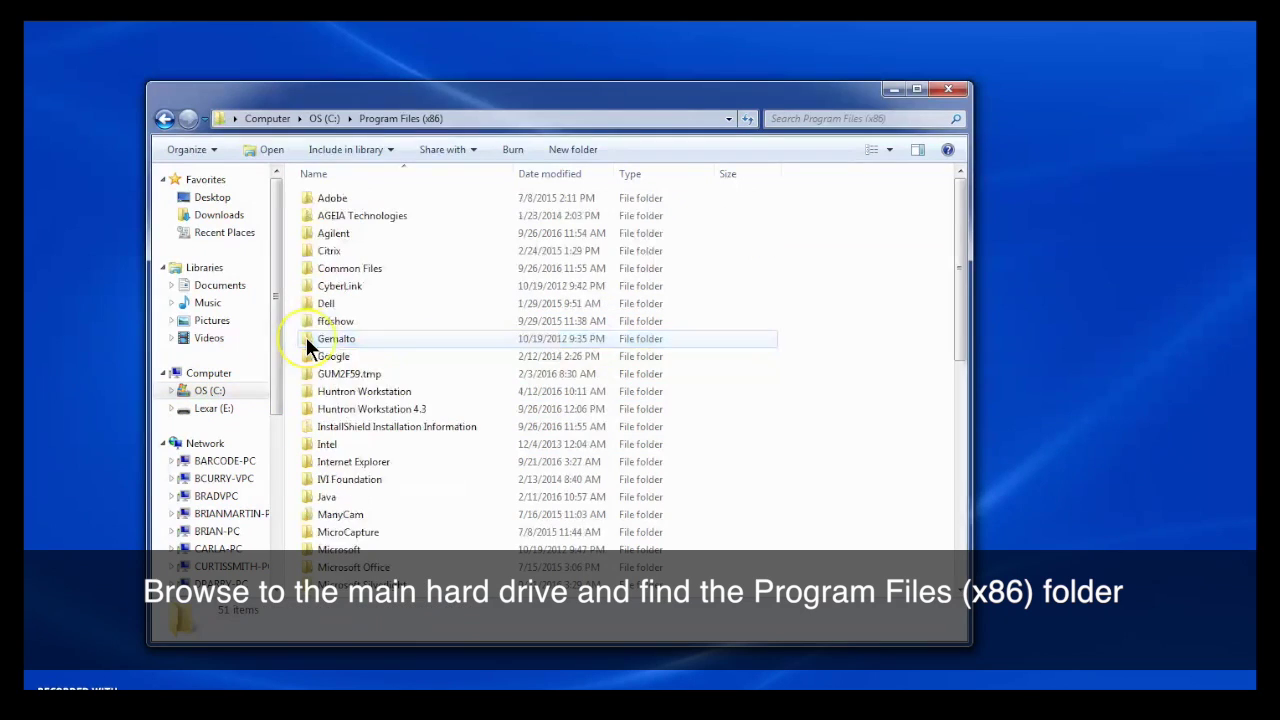
double_click(309, 408)
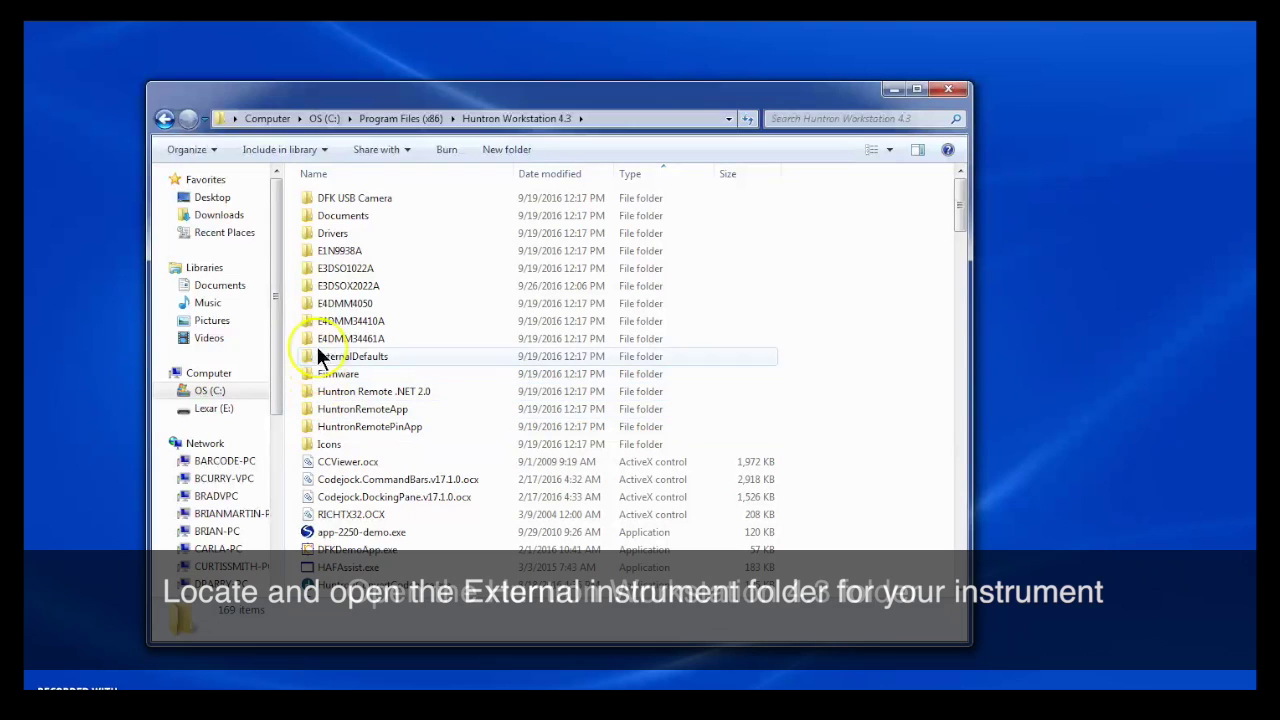
double_click(308, 285)
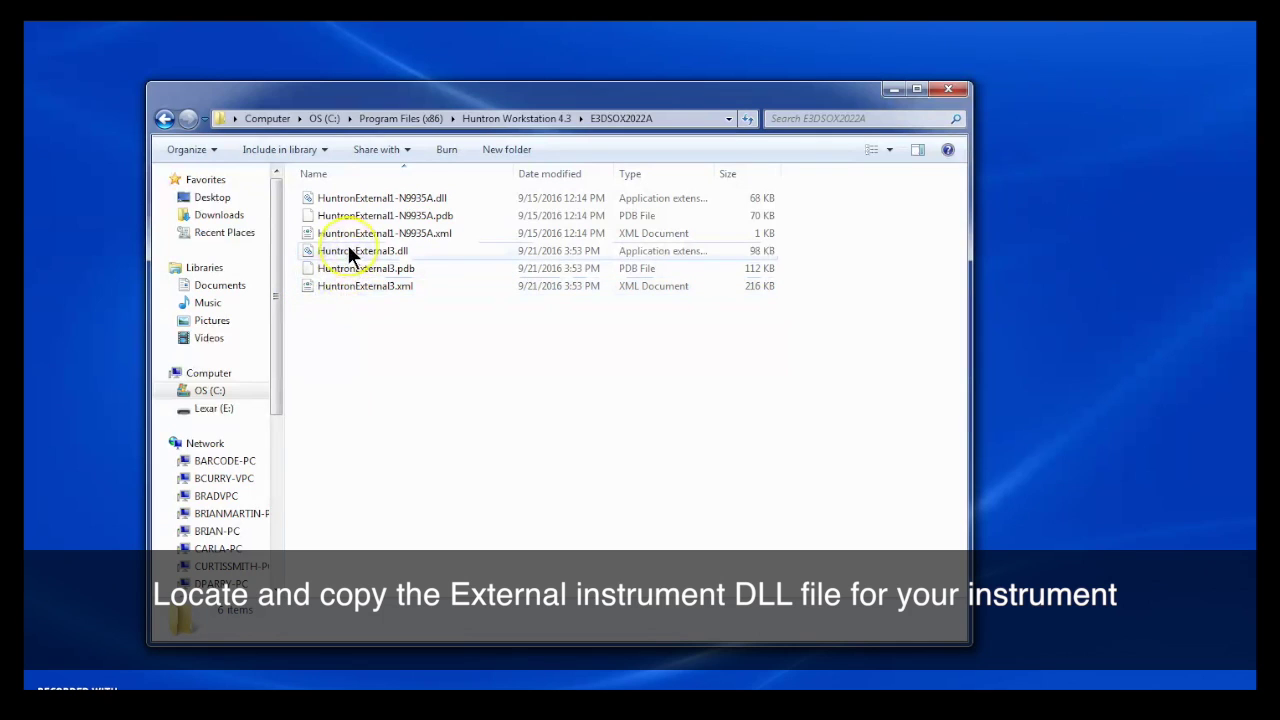
left_click(312, 257)
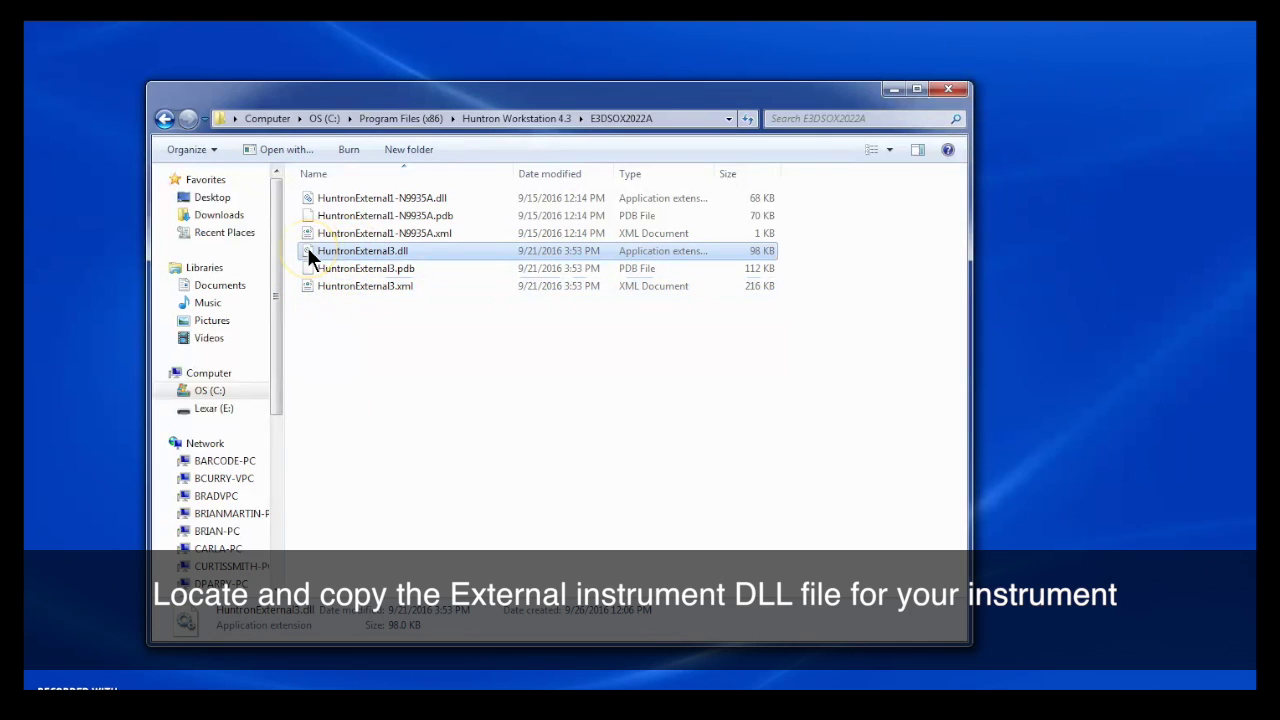
right_click(309, 251)
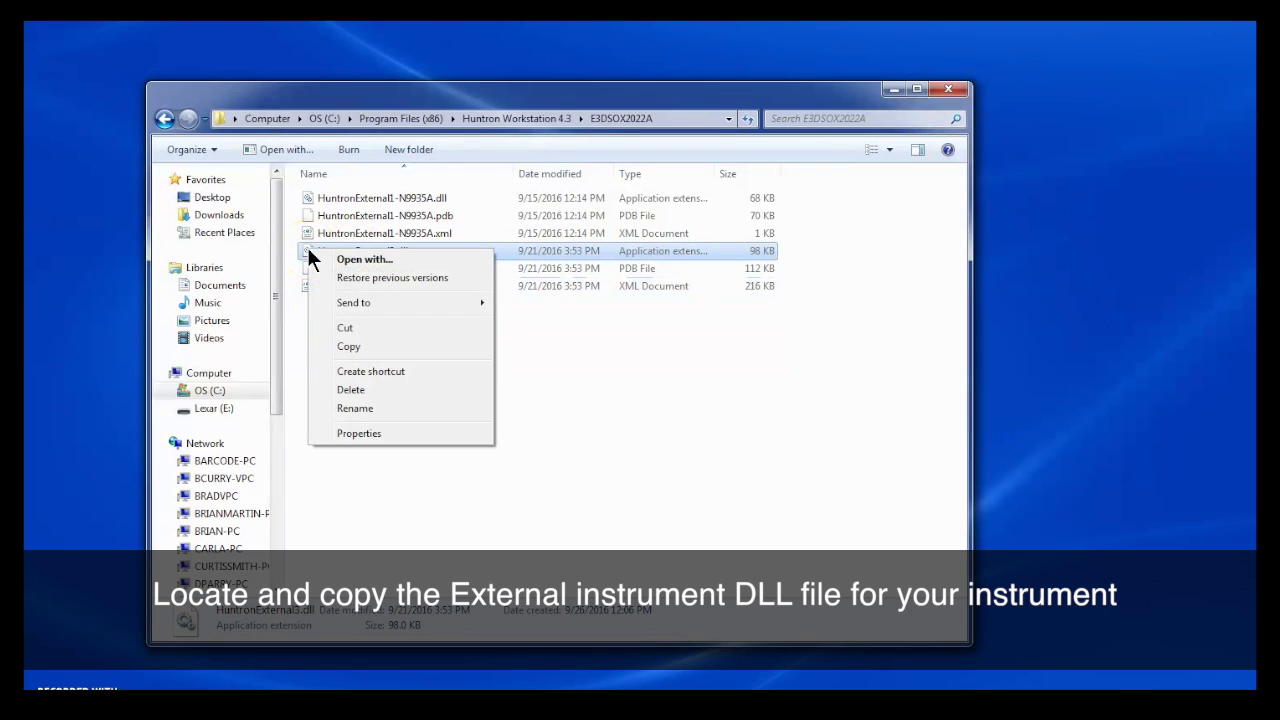
left_click(358, 345)
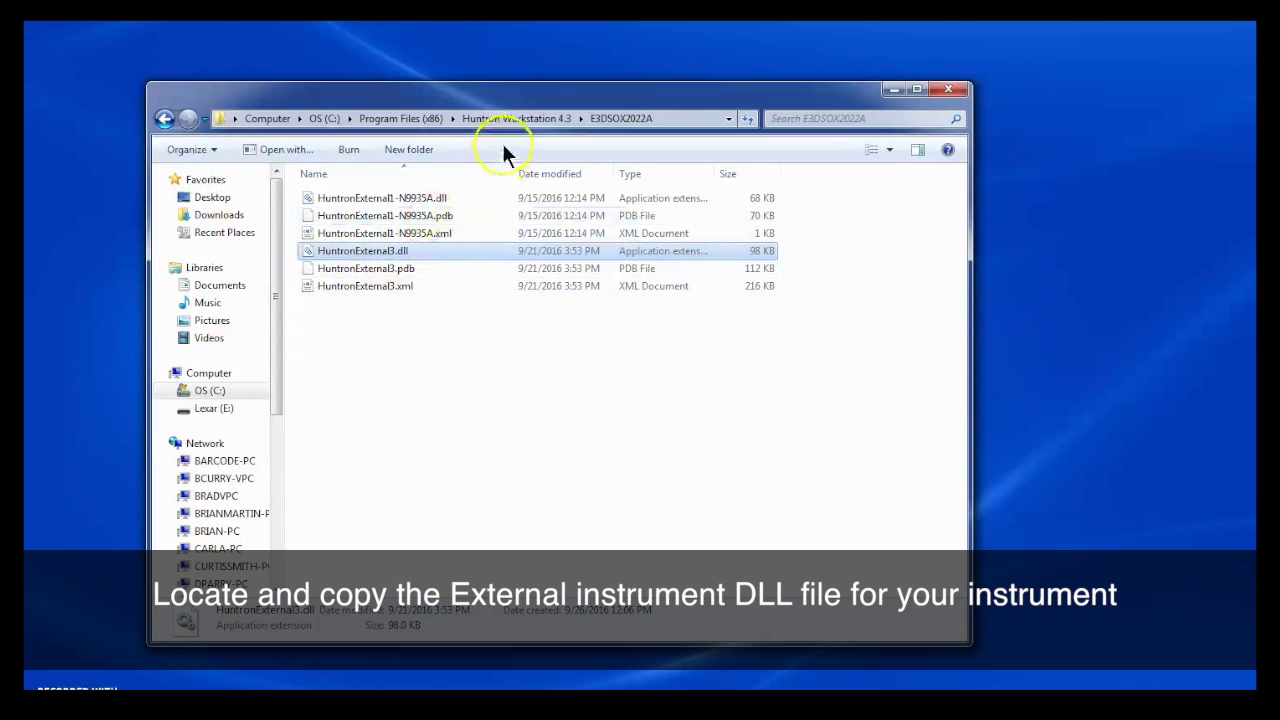
Paste the DLL into the Huntron Workstation 4.3 folder, replacing the older copy.
left_click(164, 118)
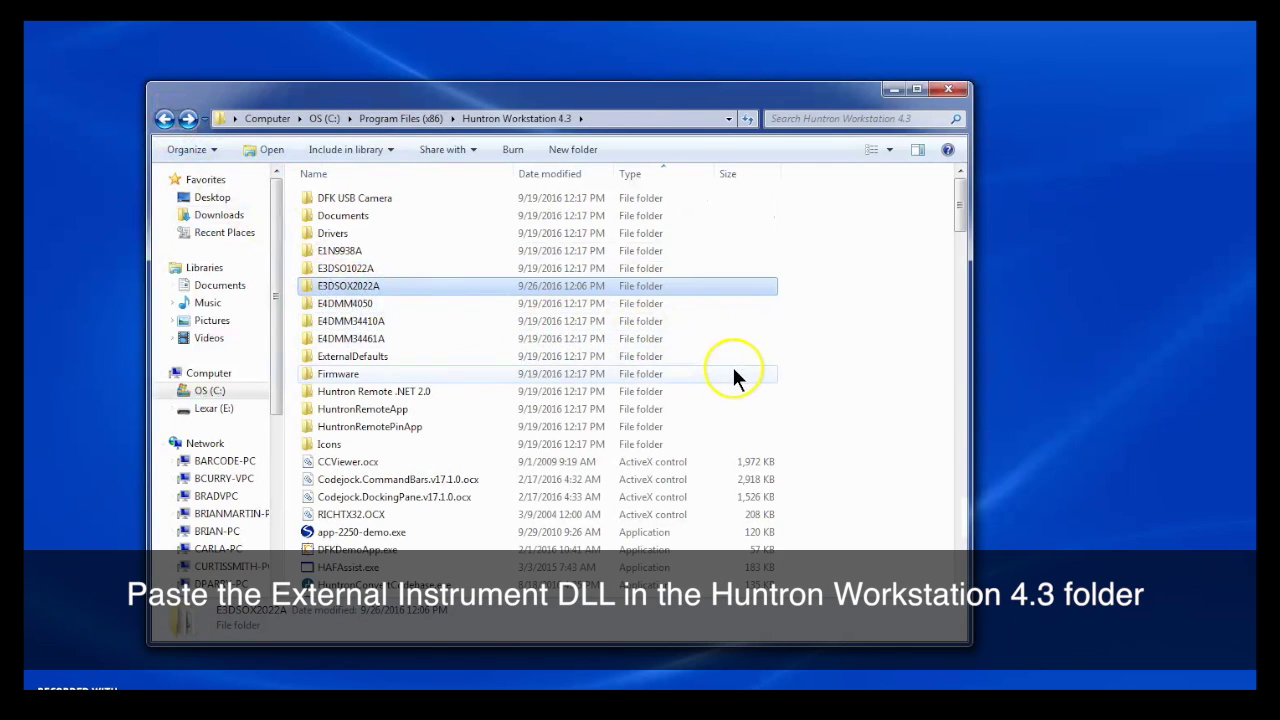
right_click(702, 464)
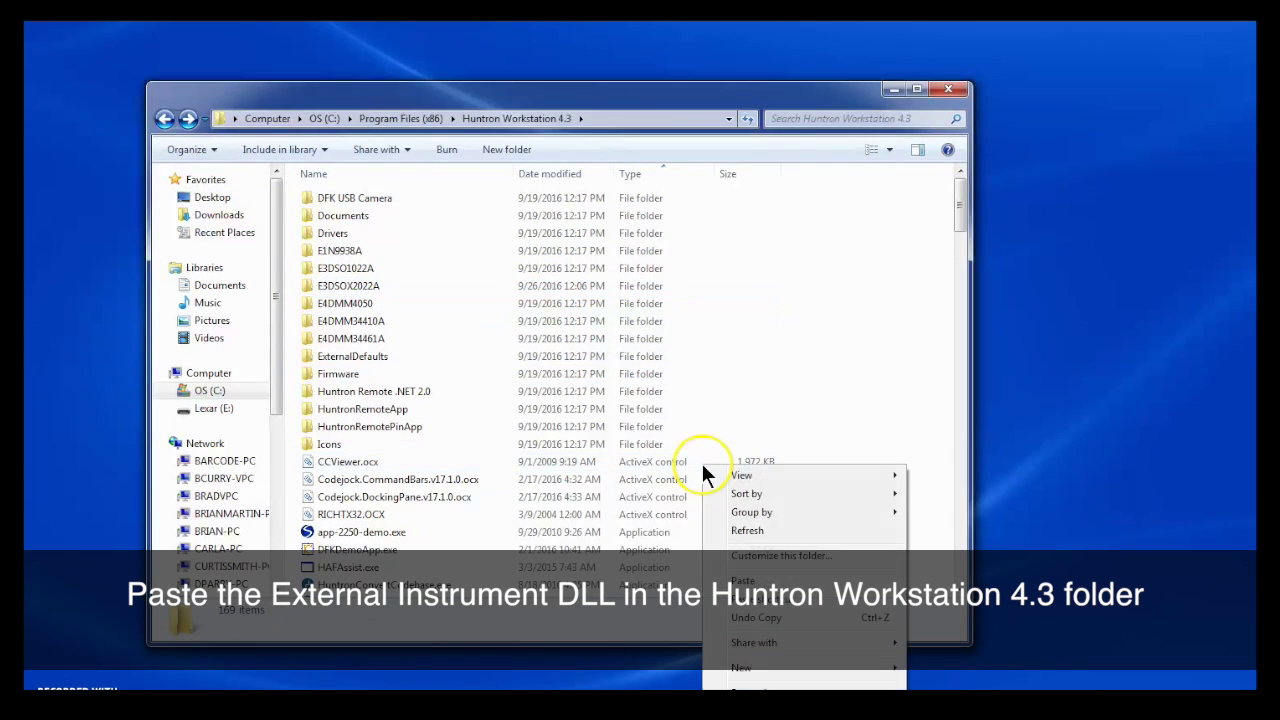
left_click(760, 583)
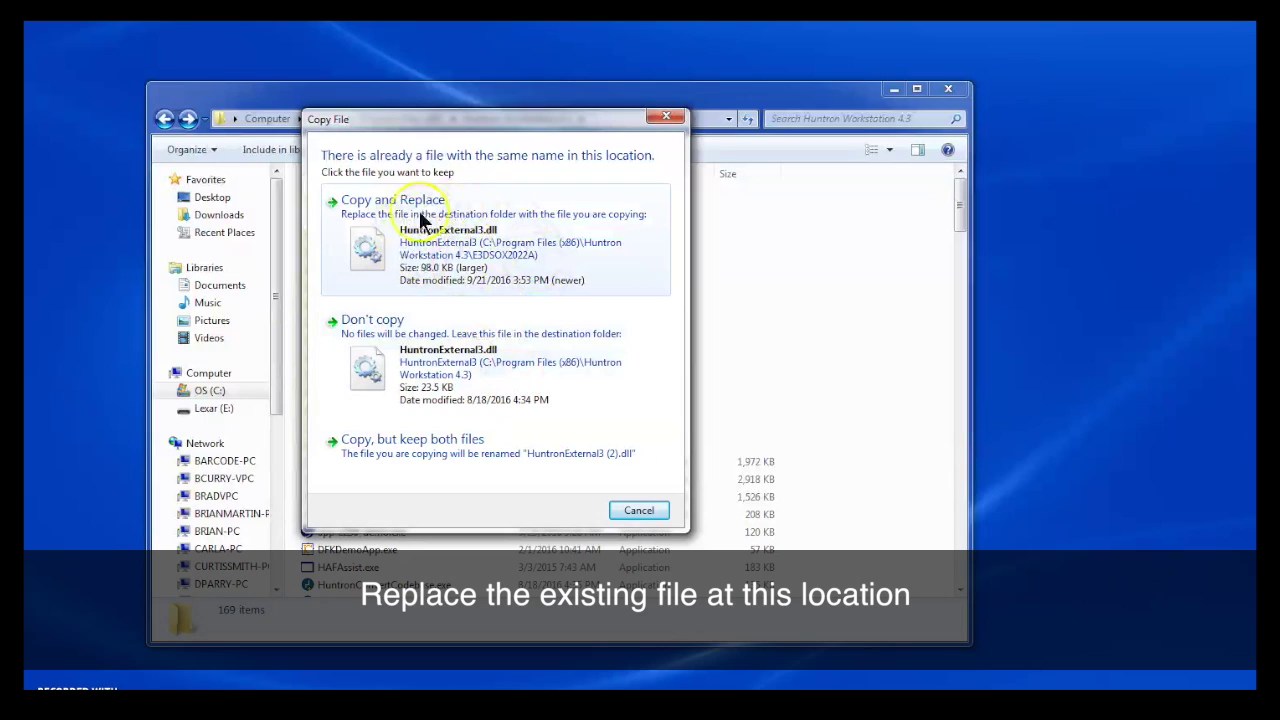
left_click(410, 238)
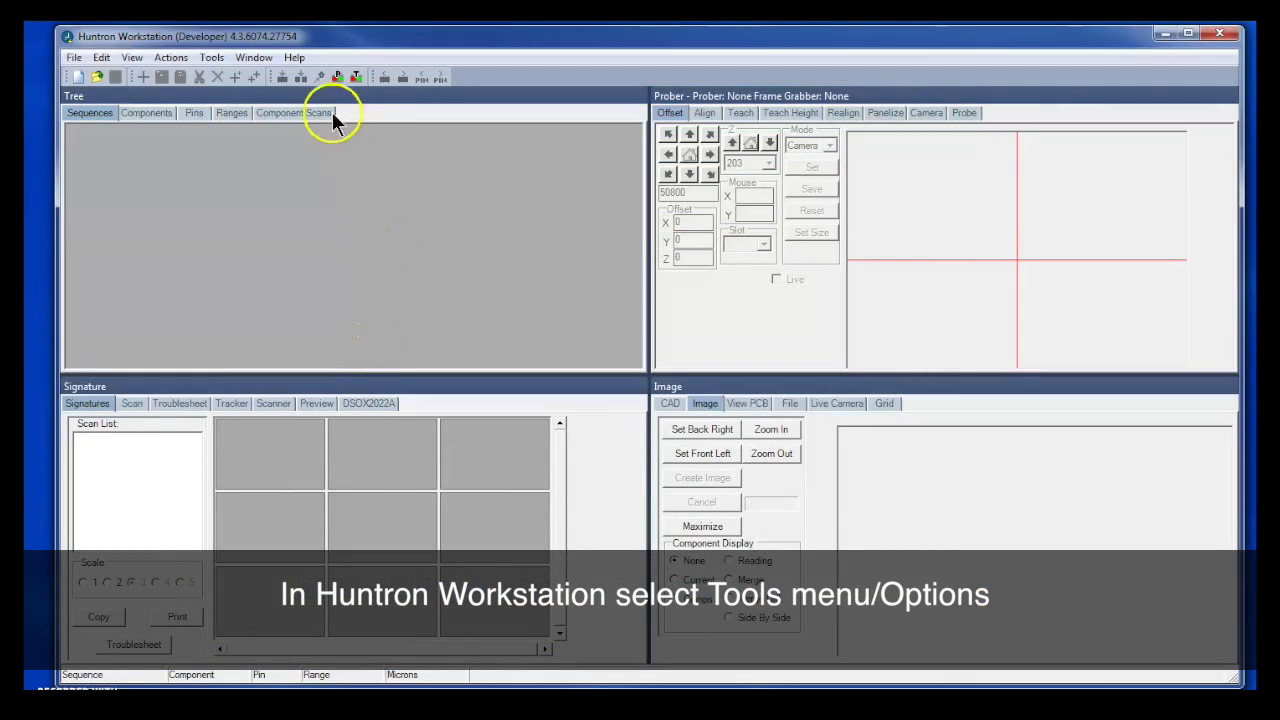
In Options, set DSOX2022A to USB VID PID 0x0957::0x1797, Port USB, and enter its serial number.
left_click(211, 57)
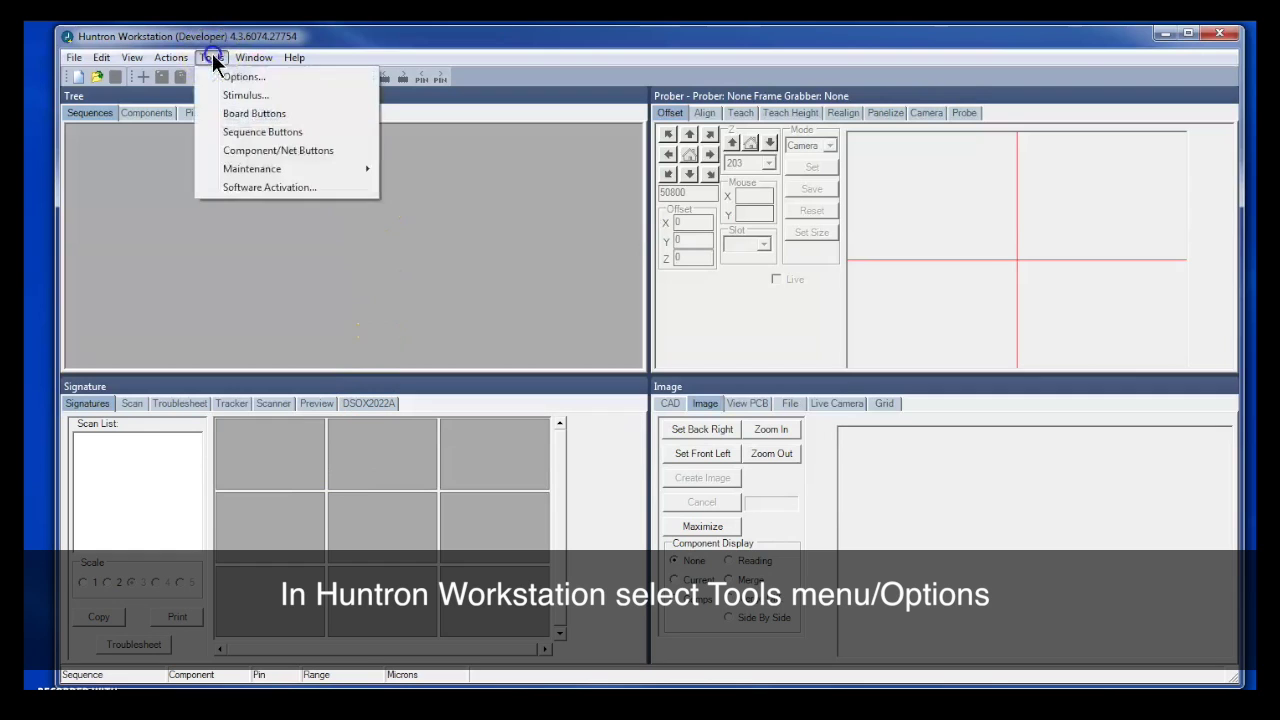
left_click(240, 79)
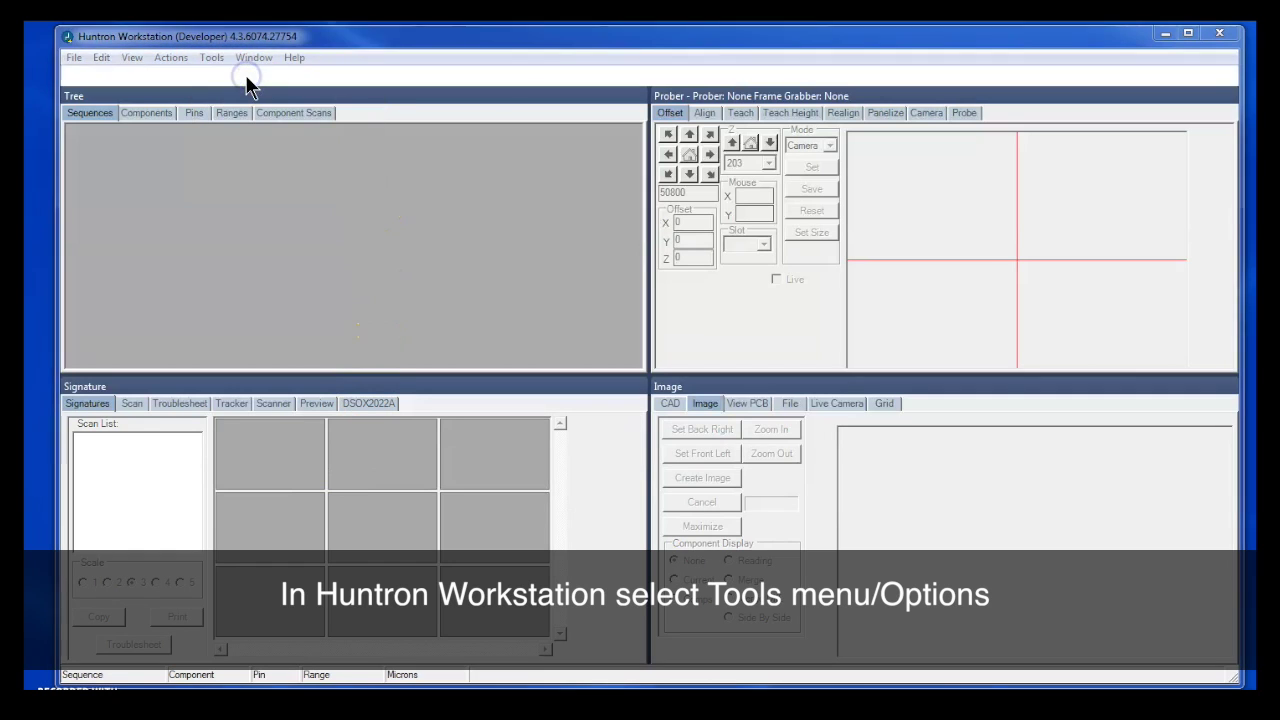
left_click_drag(197, 21, 547, 102)
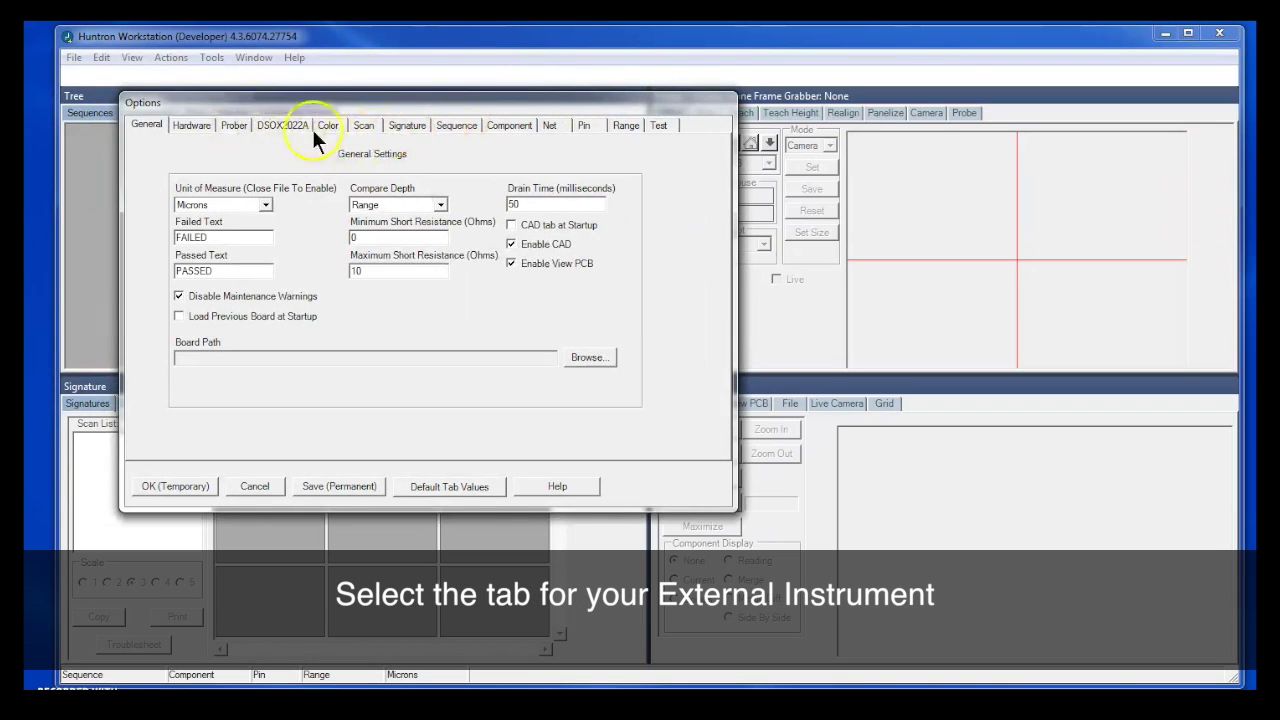
left_click(277, 128)
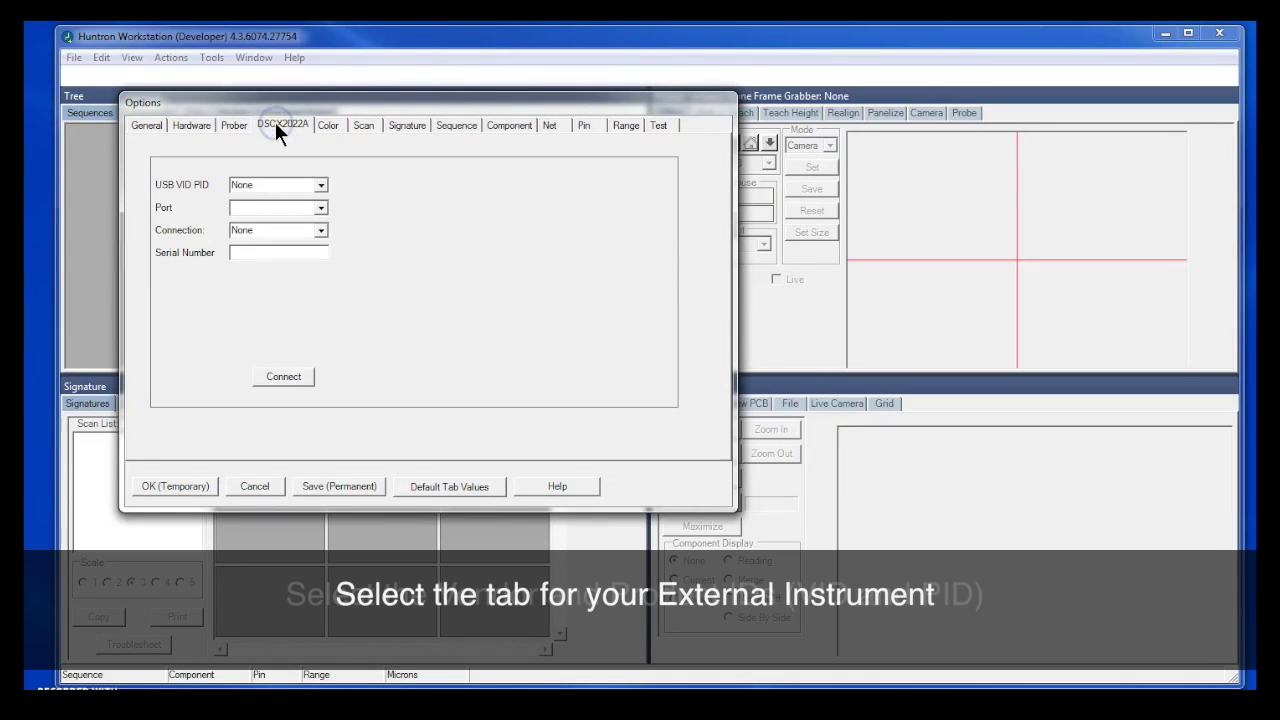
left_click(322, 187)
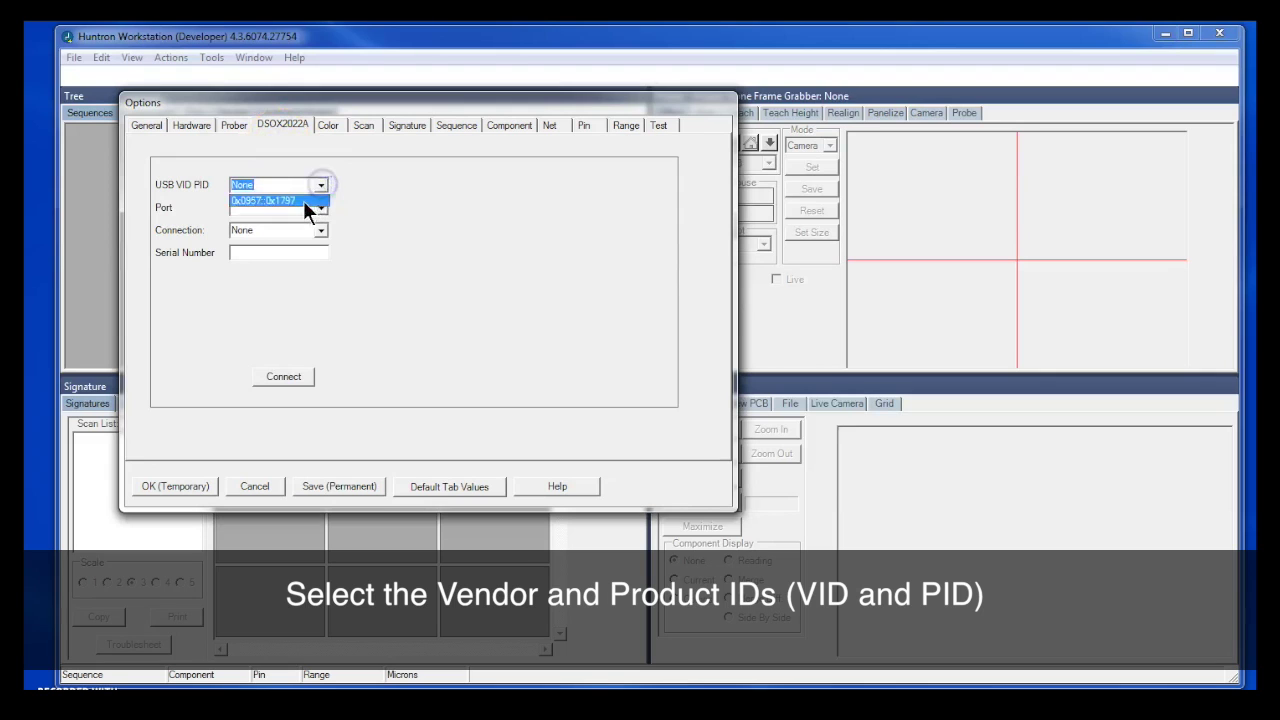
left_click(302, 201)
left_click(320, 207)
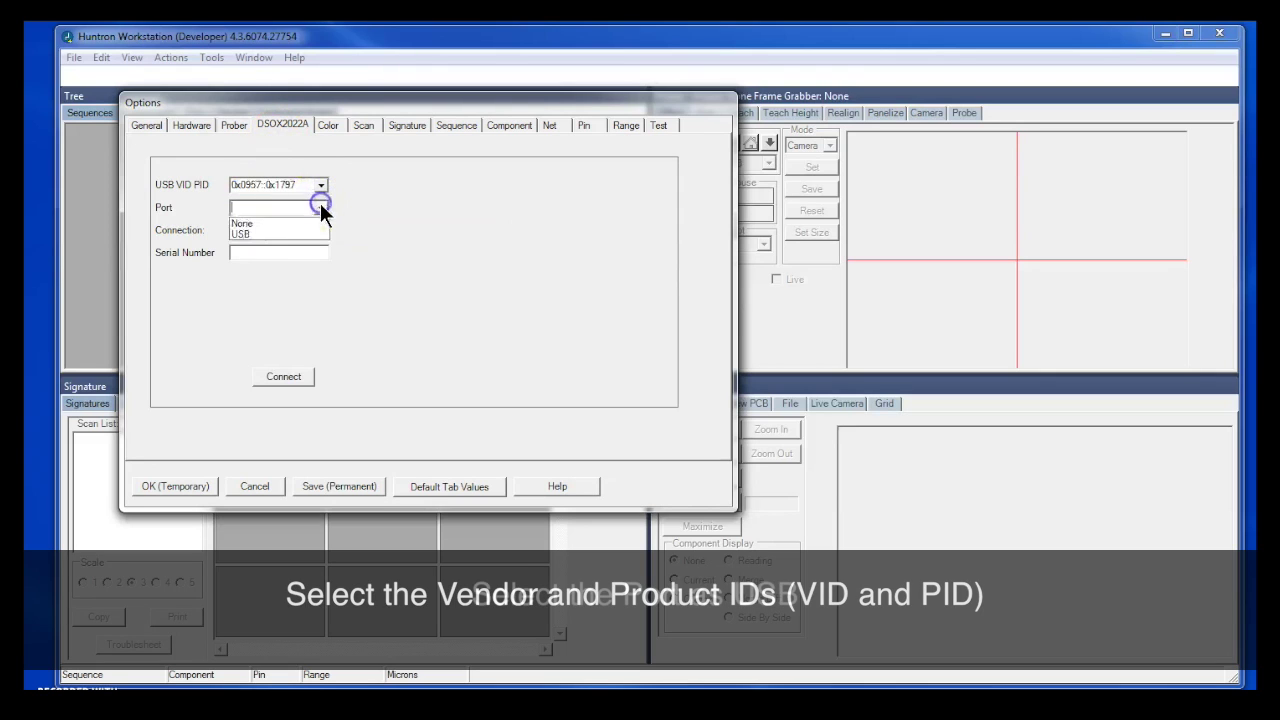
left_click(277, 232)
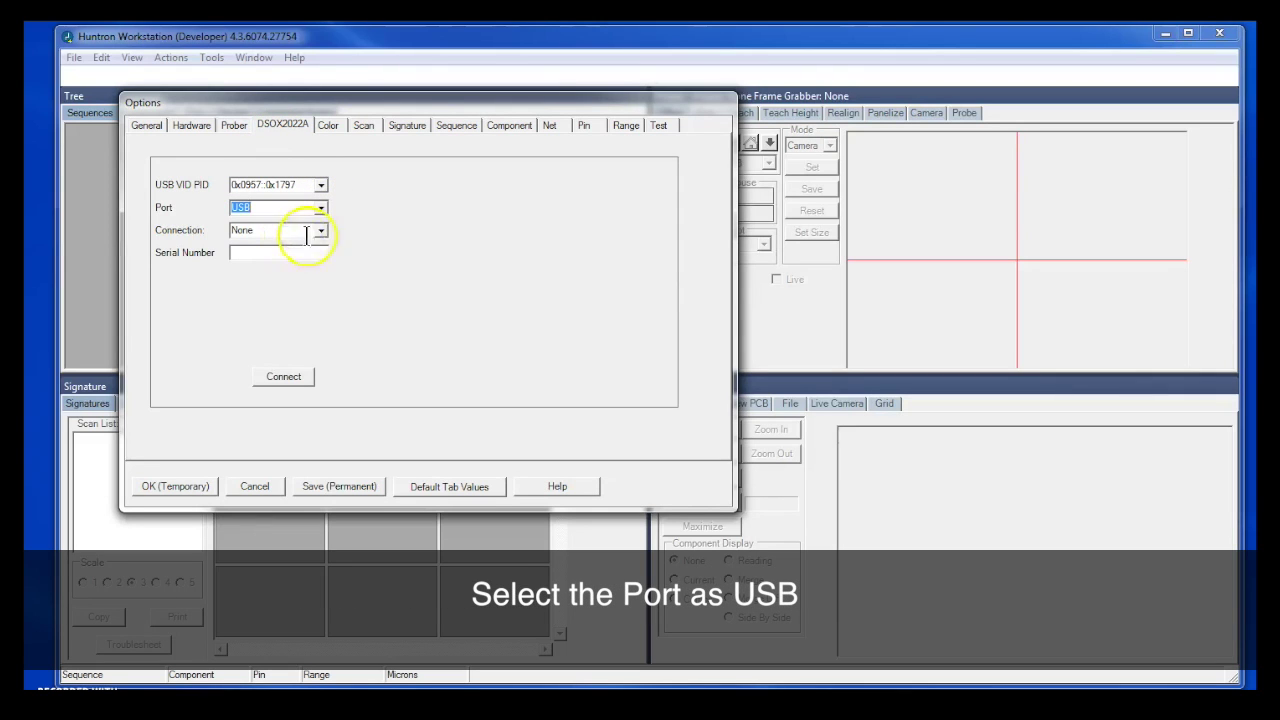
left_click(290, 251)
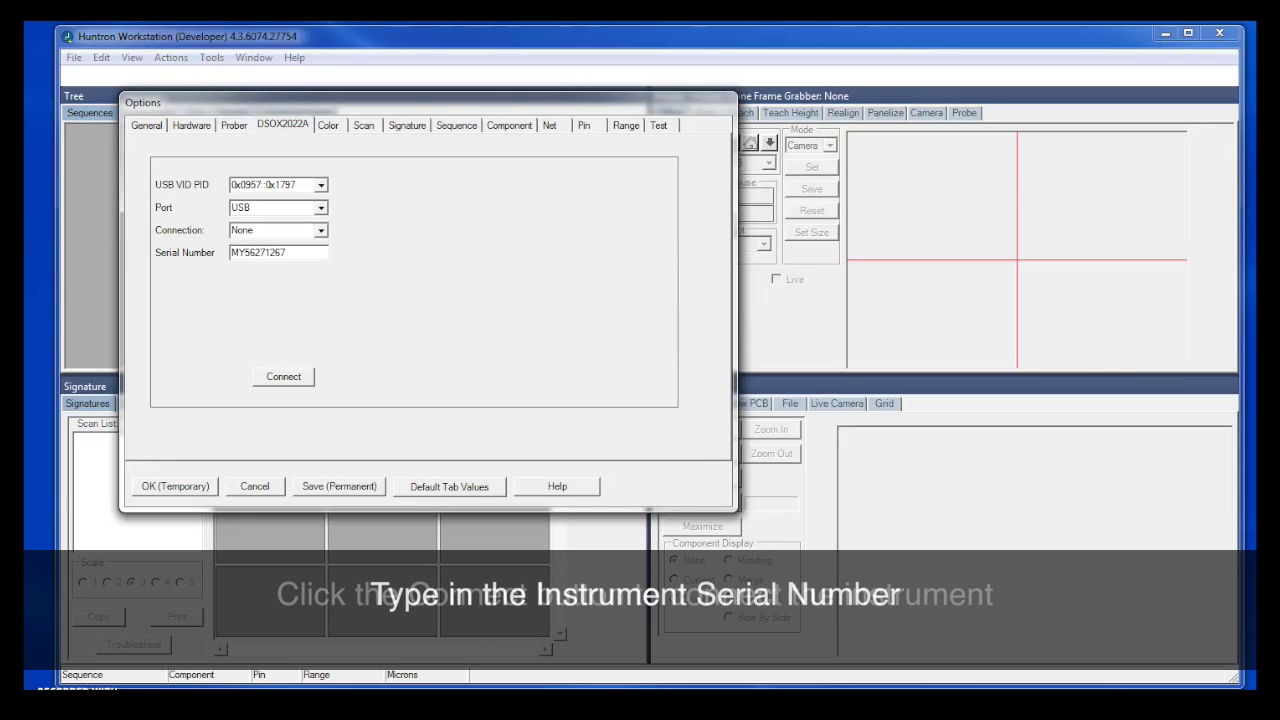
Connect to the oscilloscope and save the hardware configuration permanently.
left_click(286, 377)
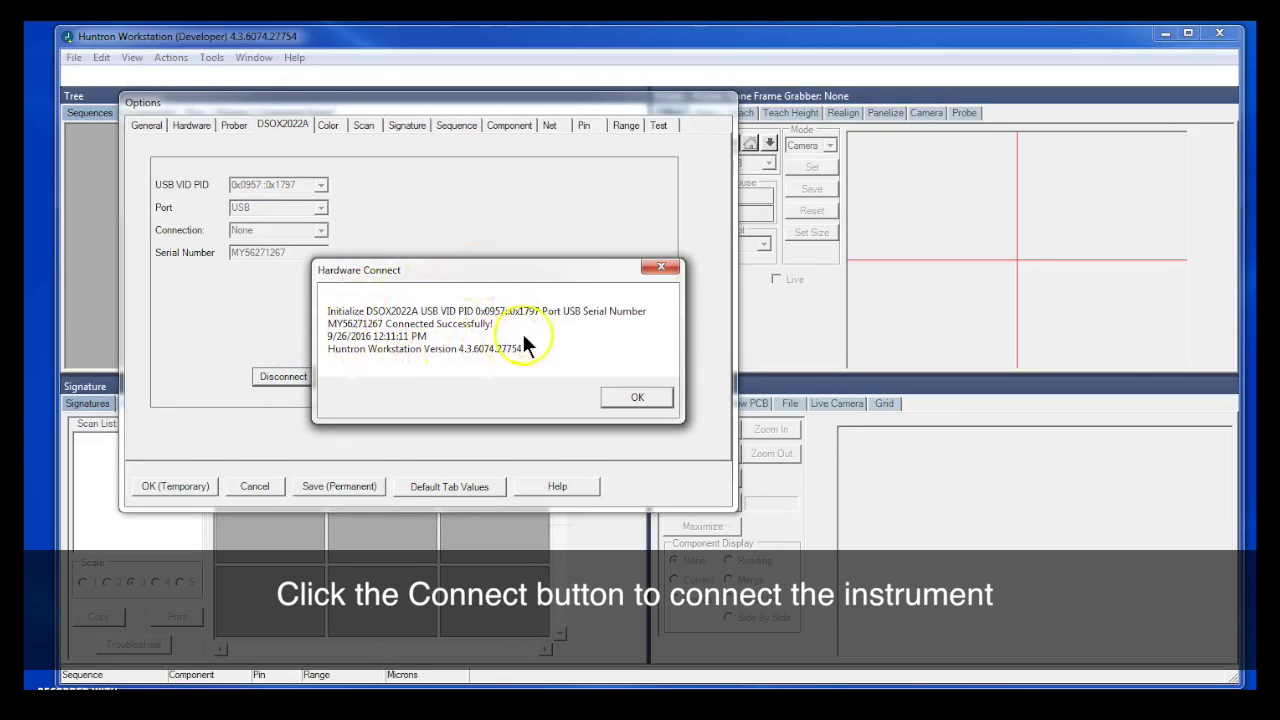
left_click(637, 395)
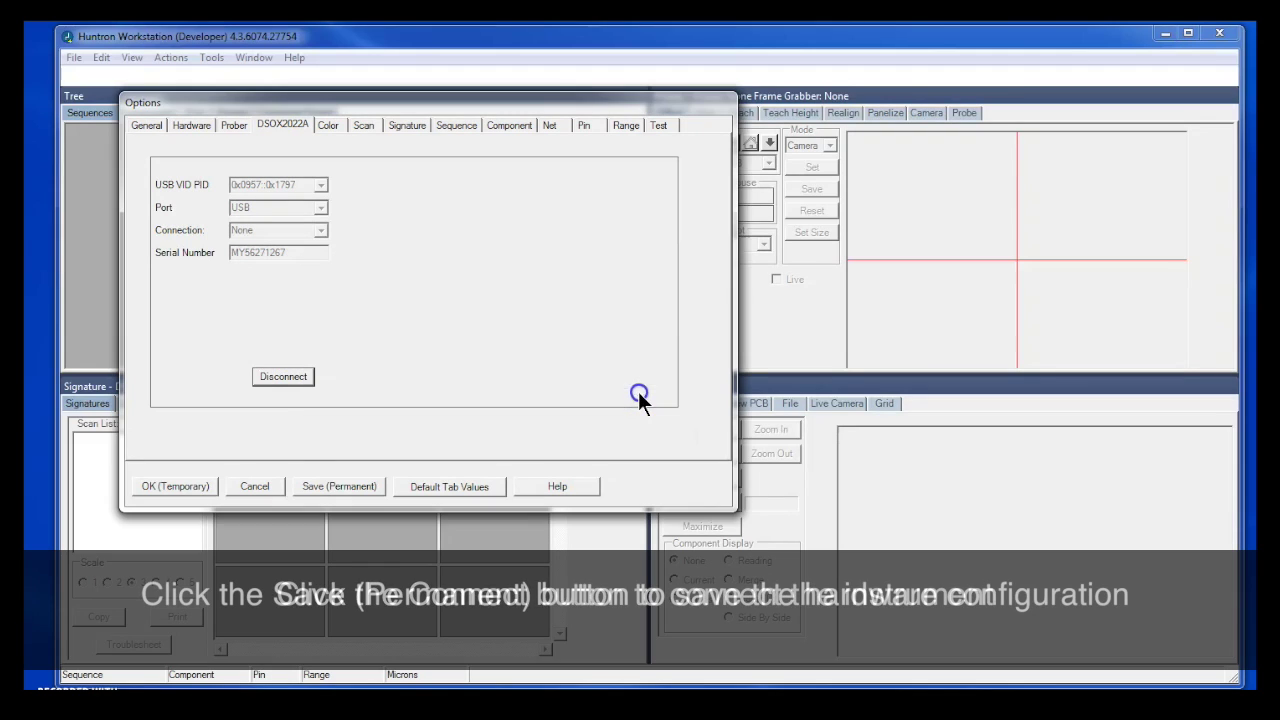
left_click(342, 484)
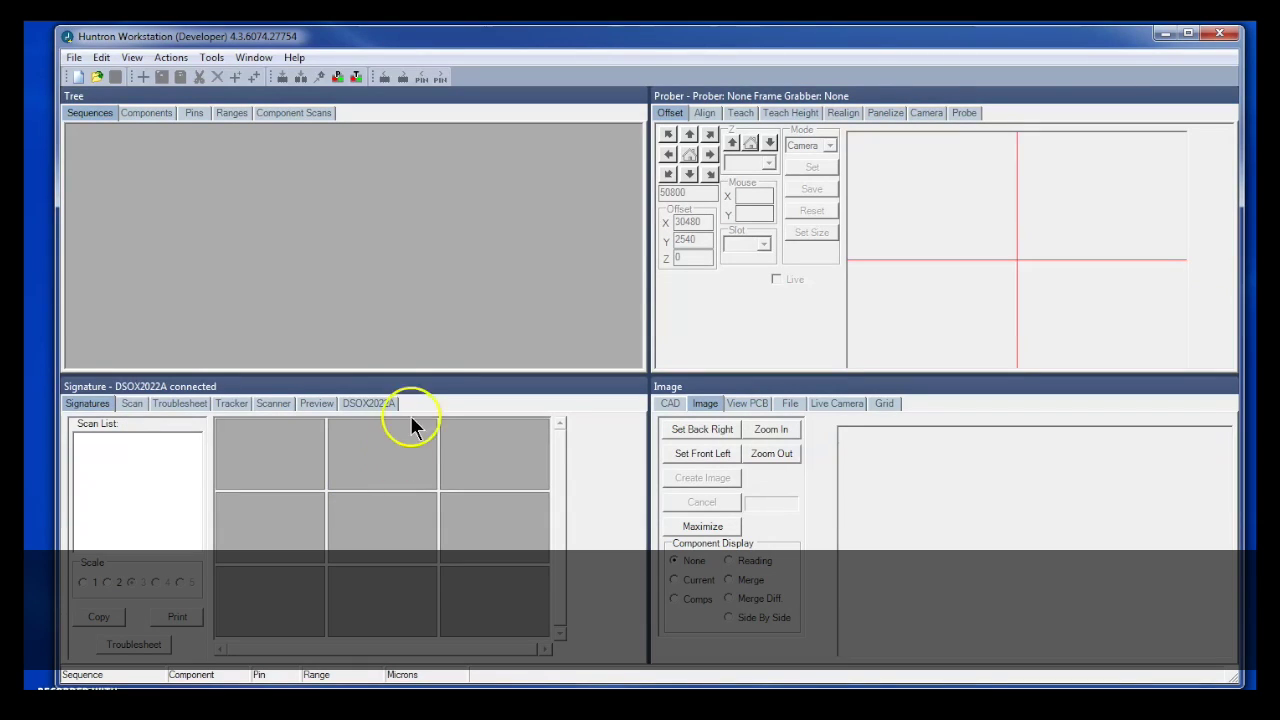
Undock the Signature pane and enlarge it as a floating window.
left_click(384, 386)
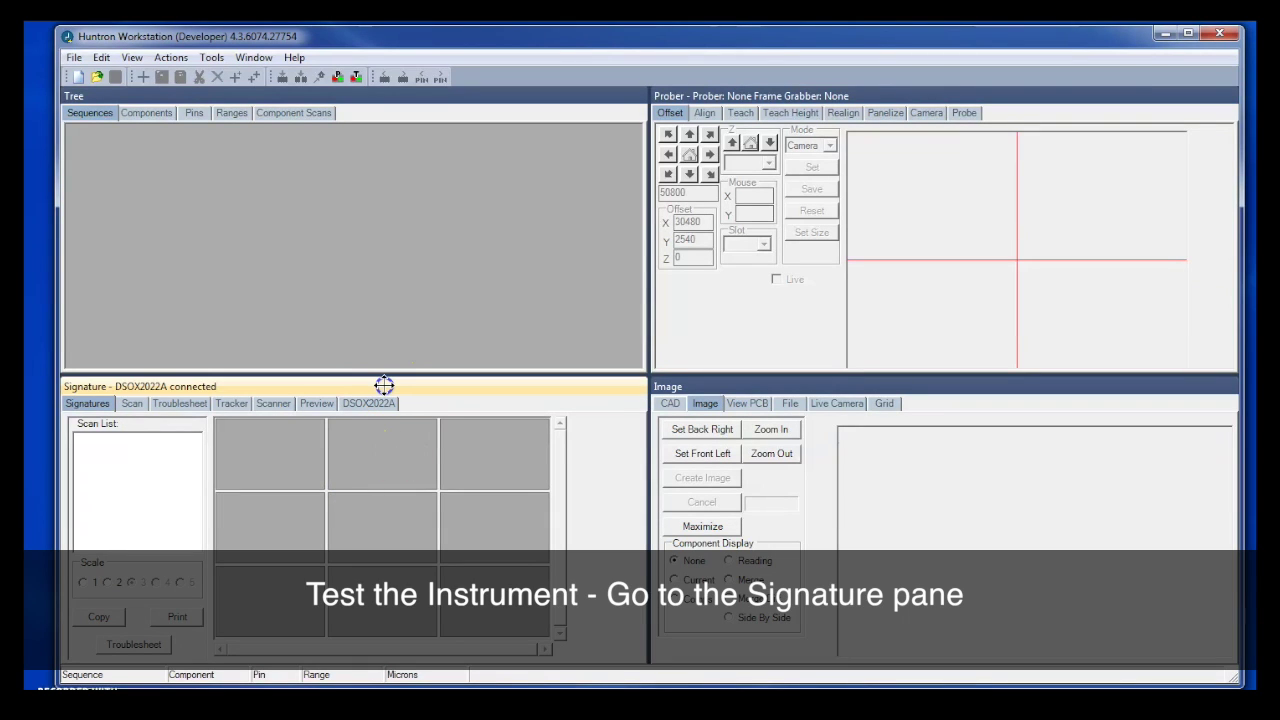
left_click_drag(384, 386, 398, 189)
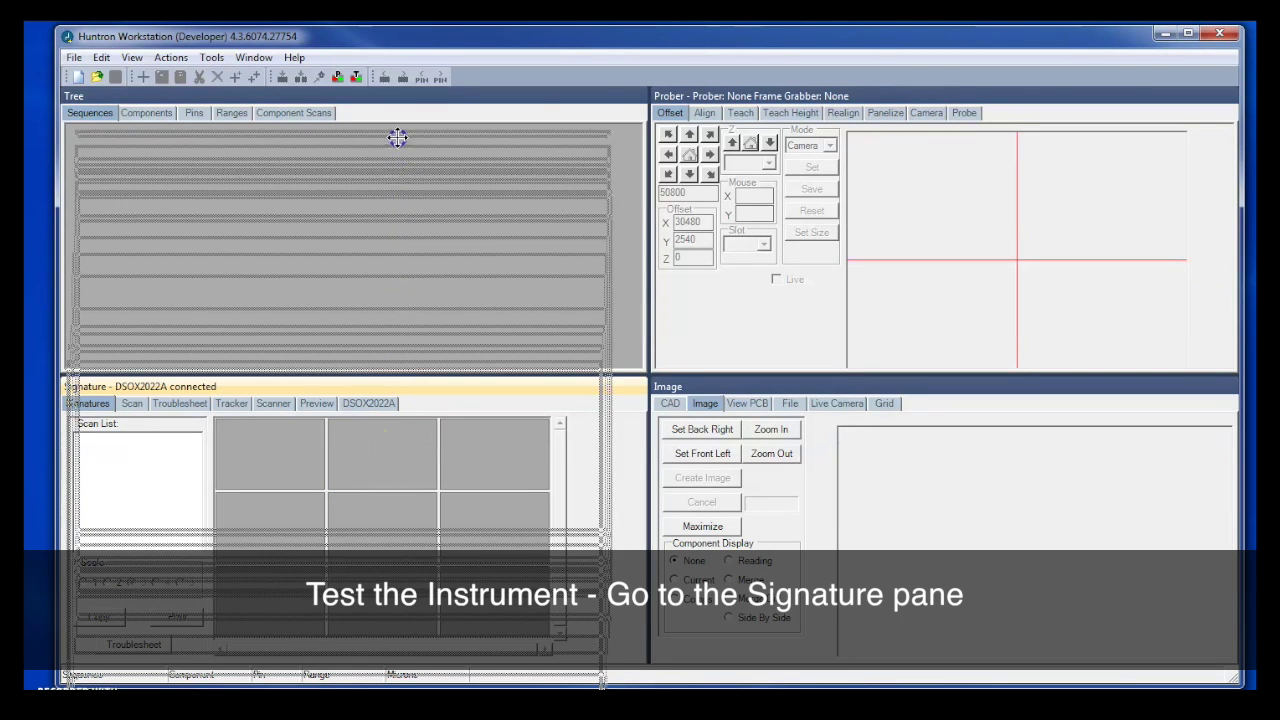
left_click_drag(397, 137, 398, 140)
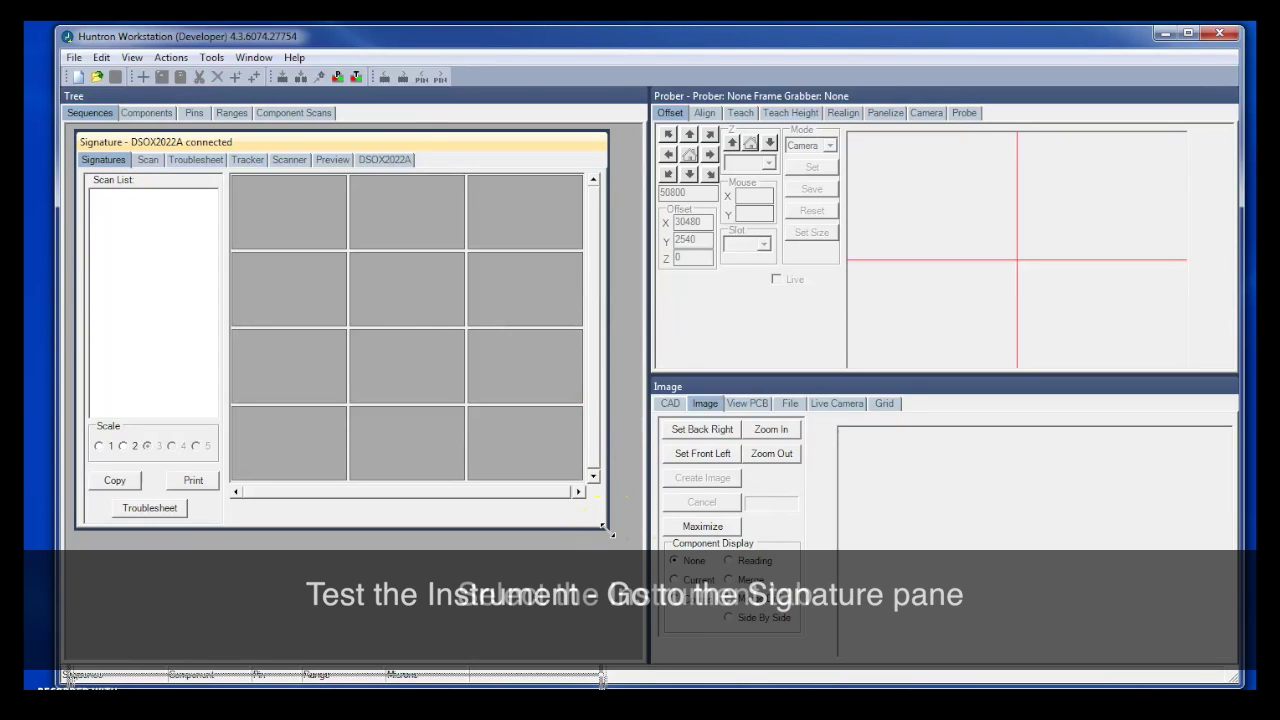
left_click_drag(608, 527, 702, 608)
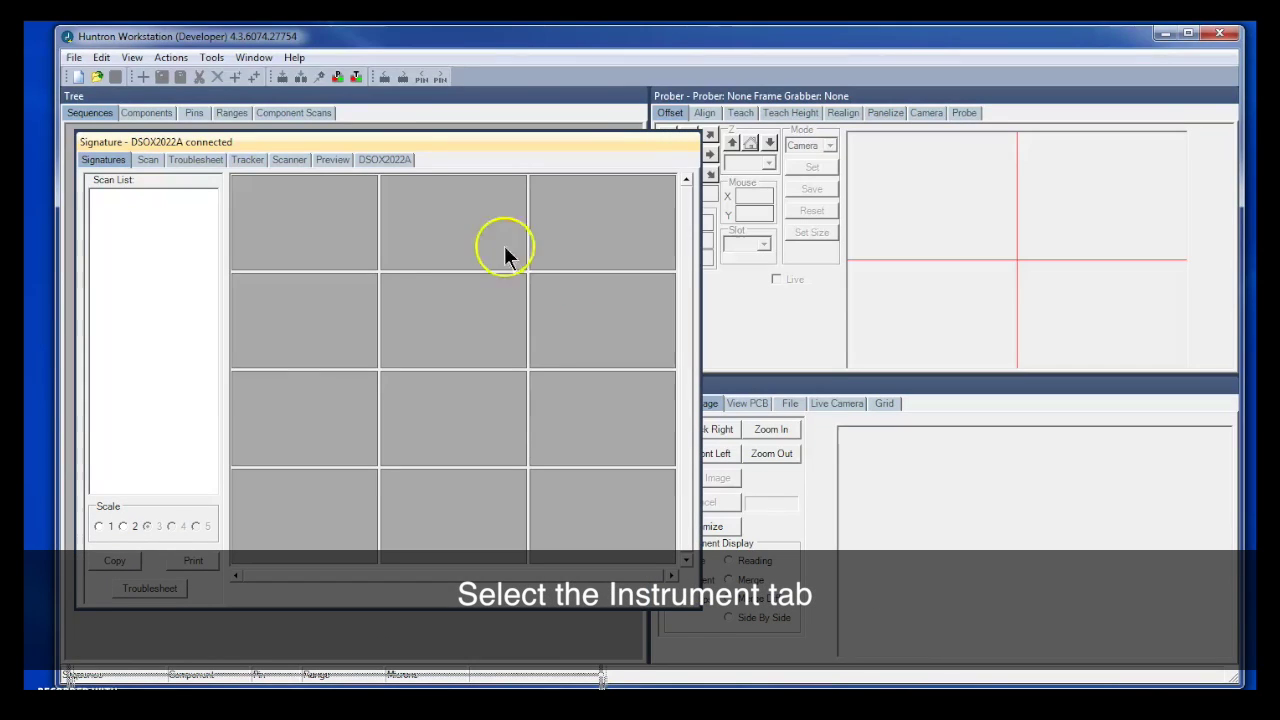
Set the DSOX2022A range to Frequency, 1 V, 200 uS, then get the 1000.68HZ reading and waveform.
left_click(381, 162)
left_click(248, 189)
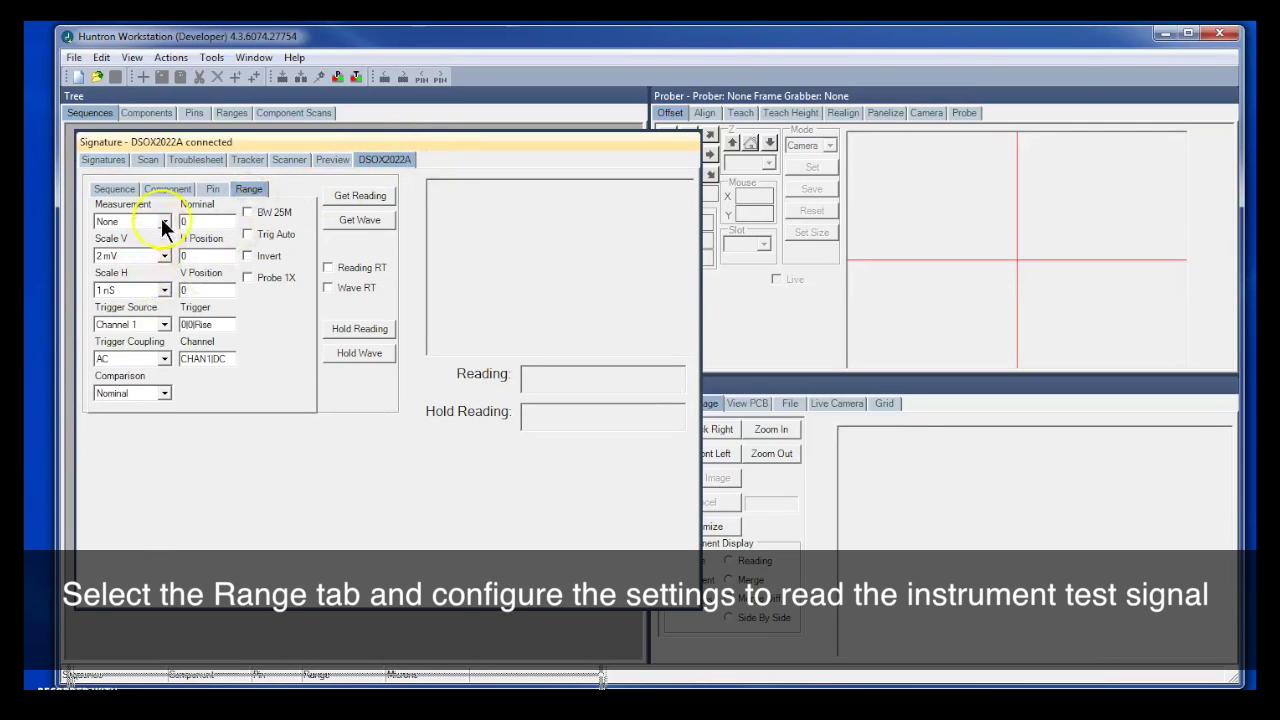
left_click(163, 221)
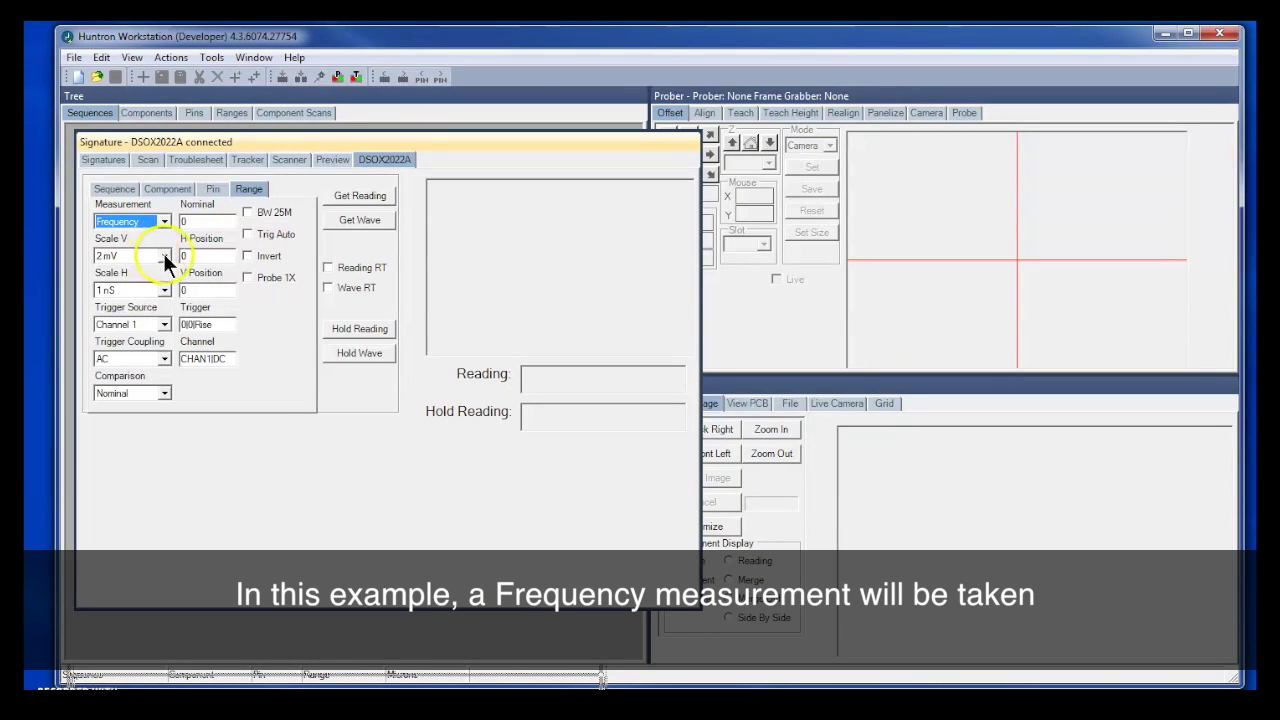
left_click(163, 255)
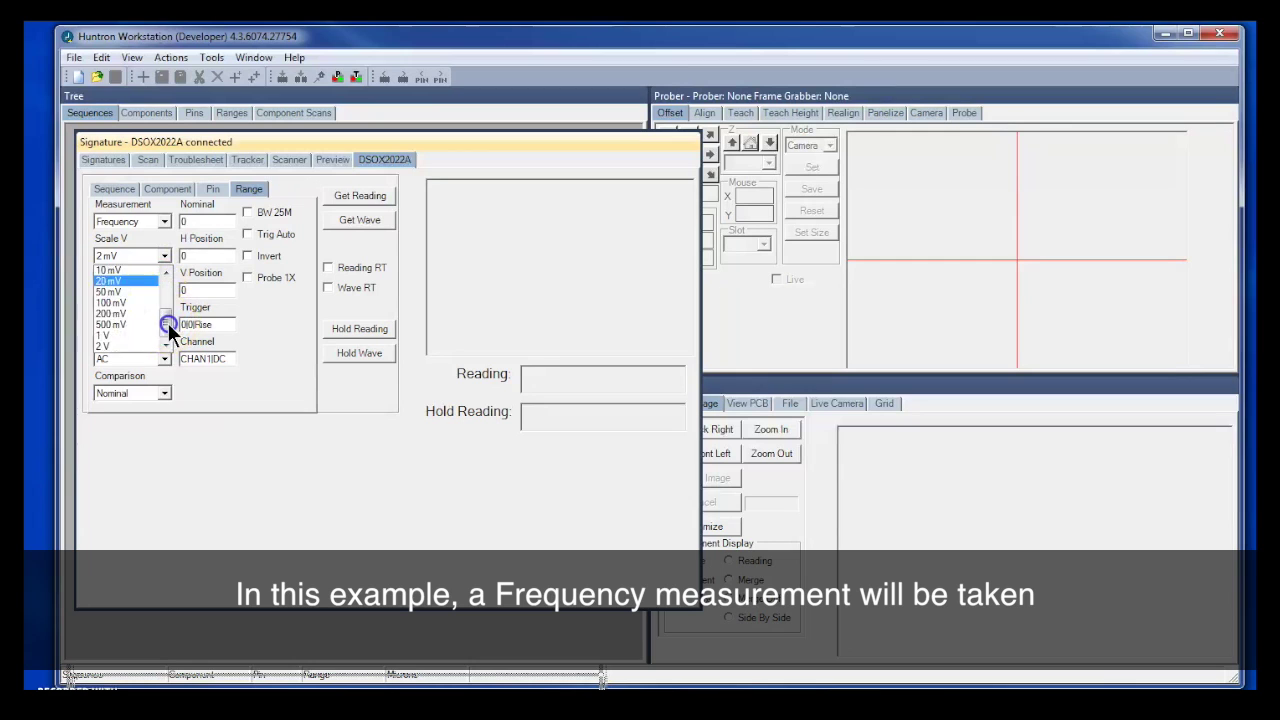
left_click(116, 280)
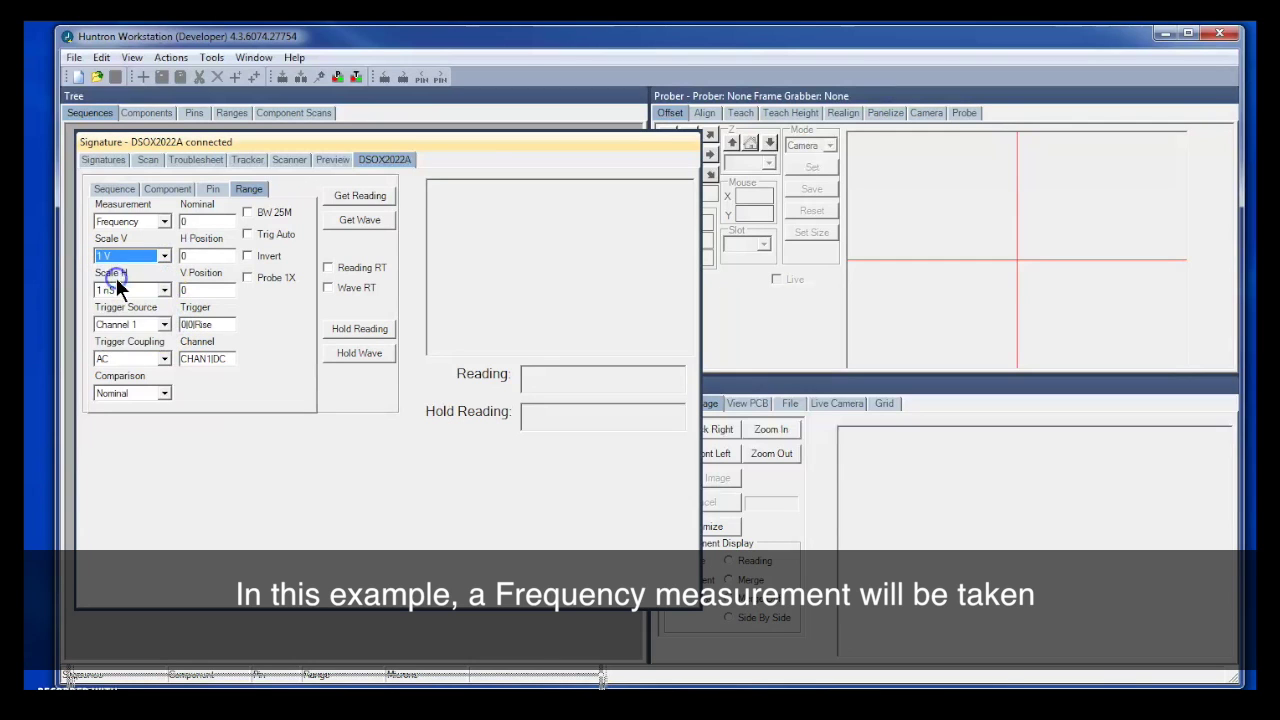
left_click(165, 290)
left_click_drag(160, 305, 163, 349)
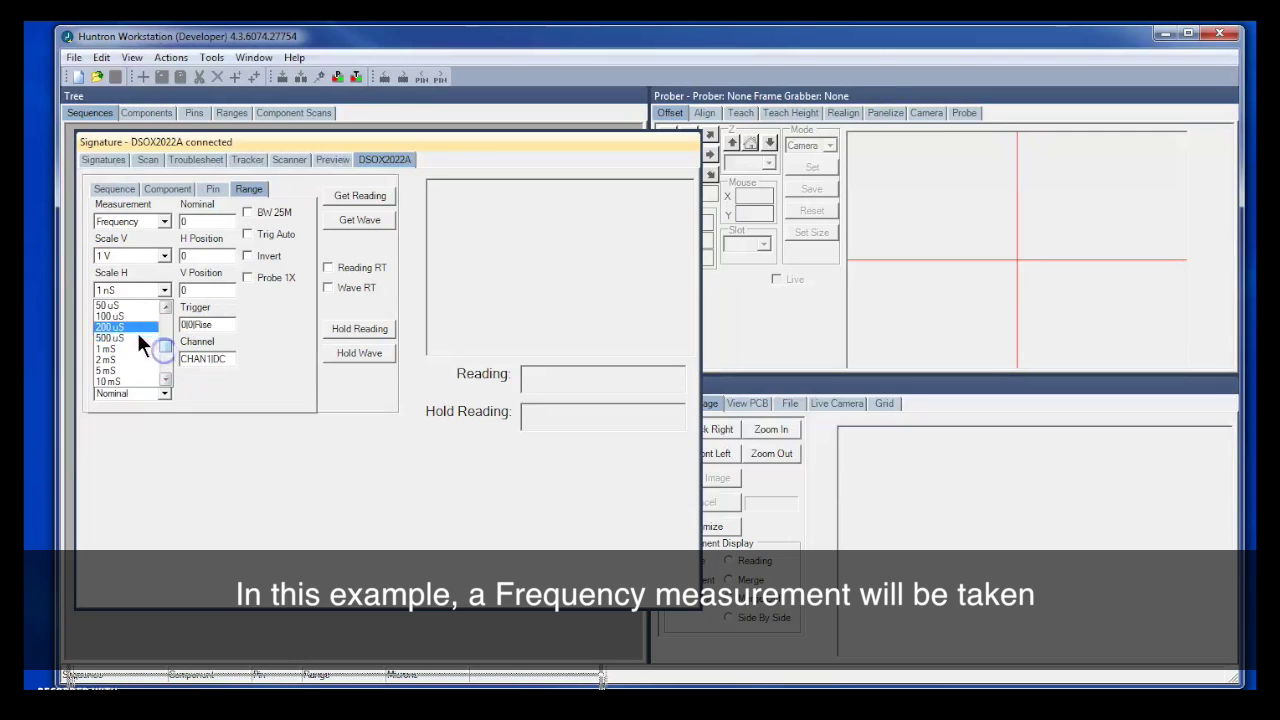
left_click(129, 325)
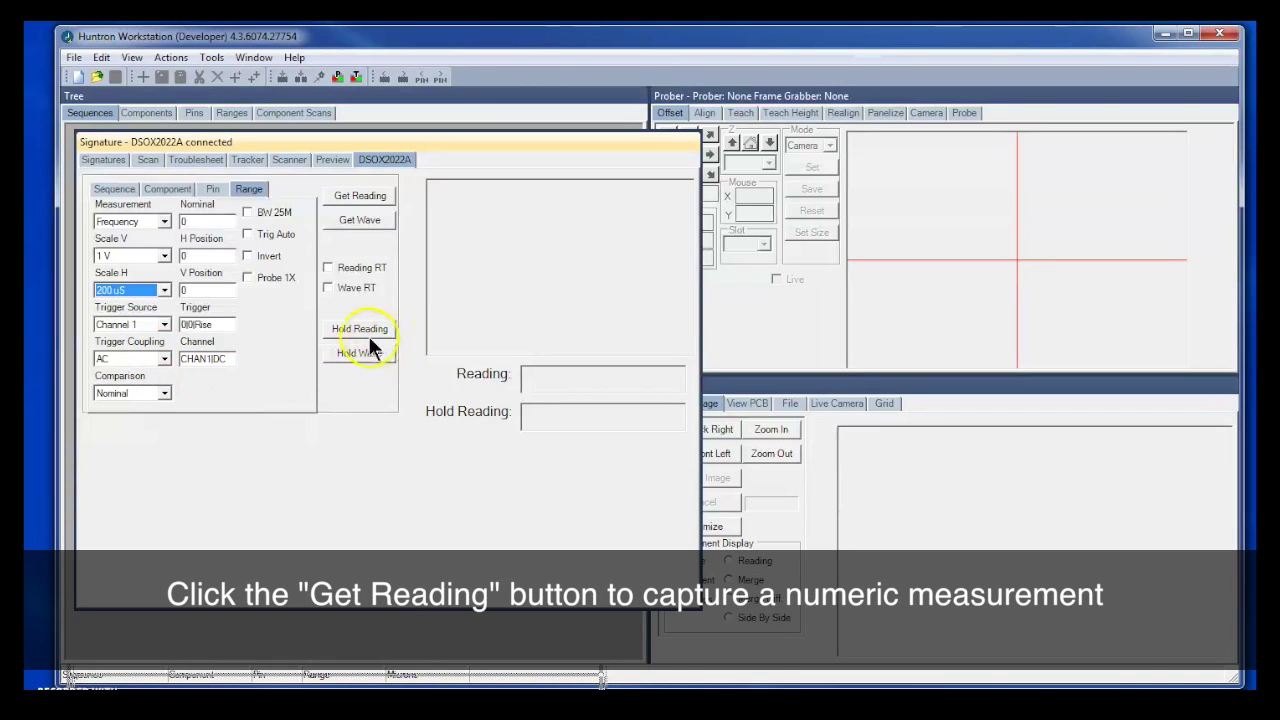
left_click(347, 193)
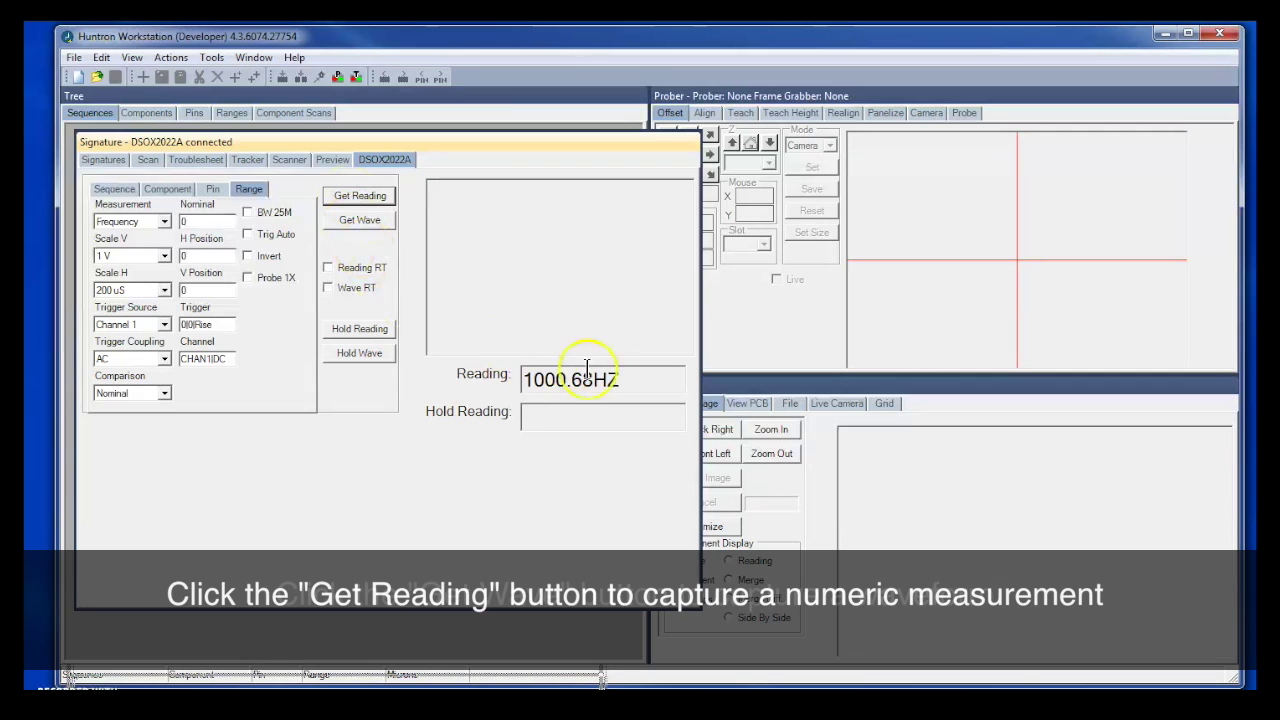
left_click(352, 217)
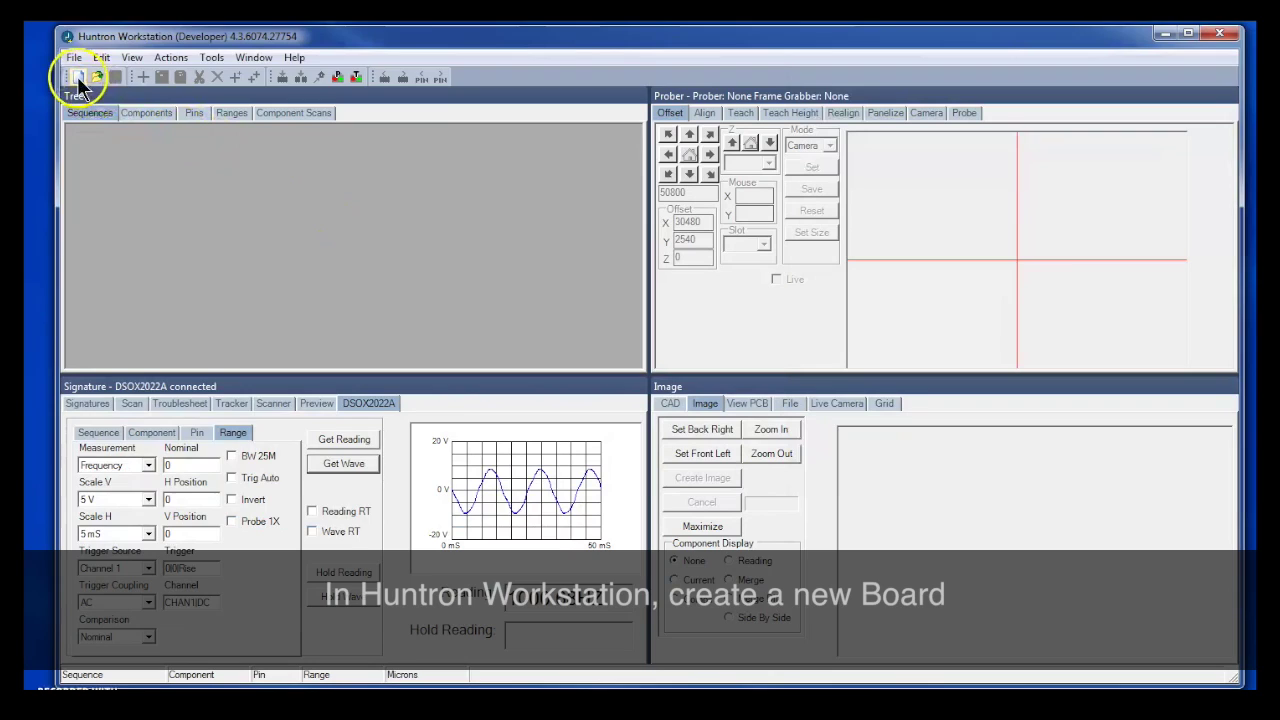
Create a new board named 'Test PCB 1' and save it as Test PCB 1.hwdb.
left_click(78, 77)
left_click_drag(80, 78, 248, 120)
type("Test PCB 1")
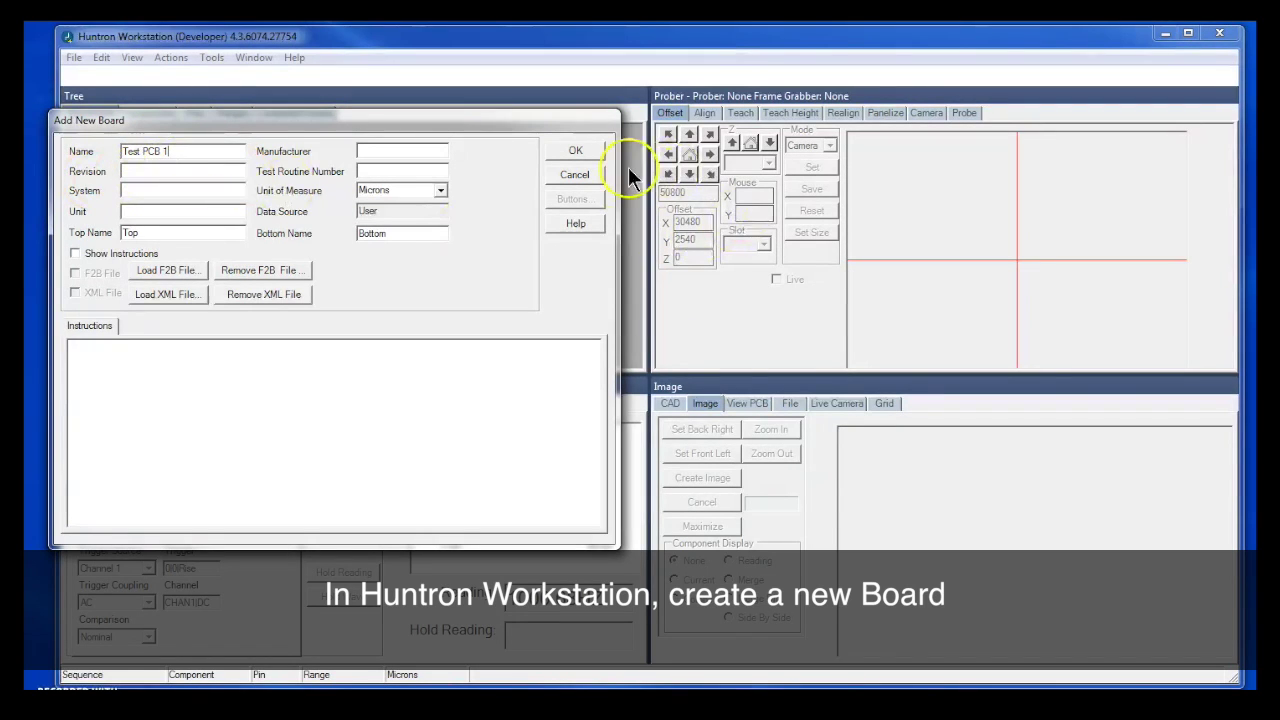
left_click(572, 150)
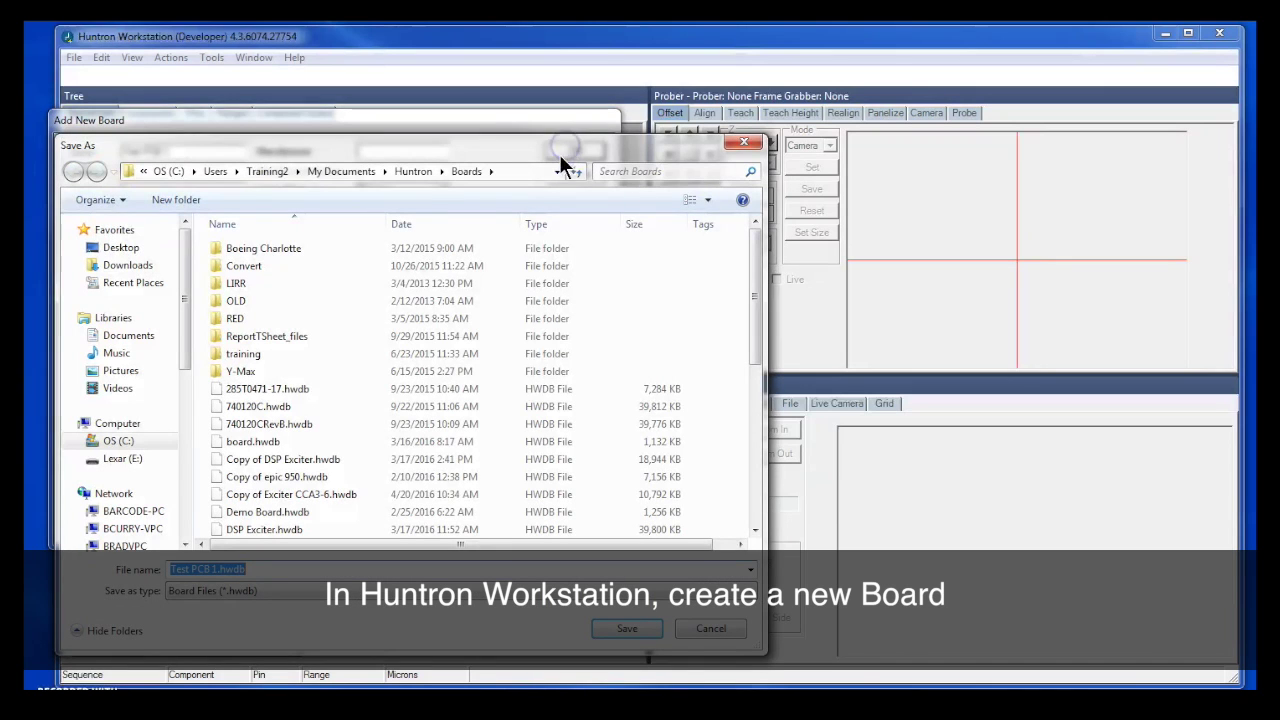
left_click(623, 627)
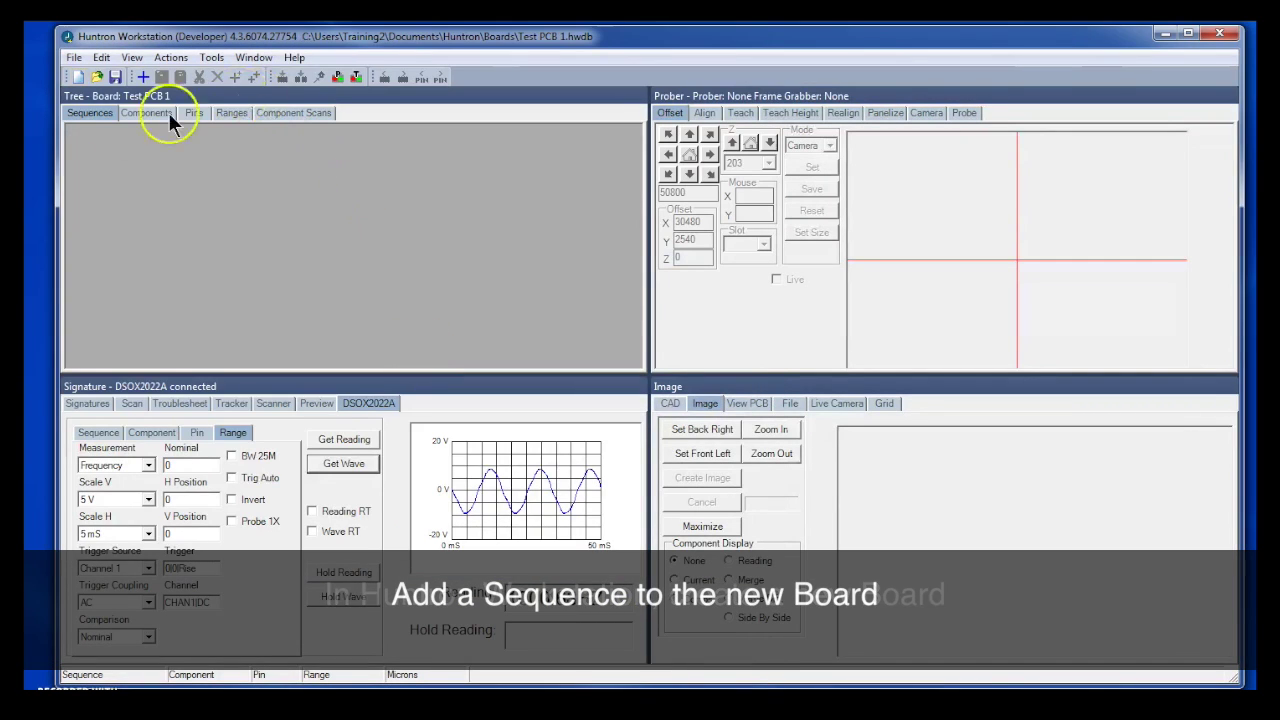
Add 'Test Sequence' in the Middle slot with Enable Tracker unchecked.
left_click(87, 111)
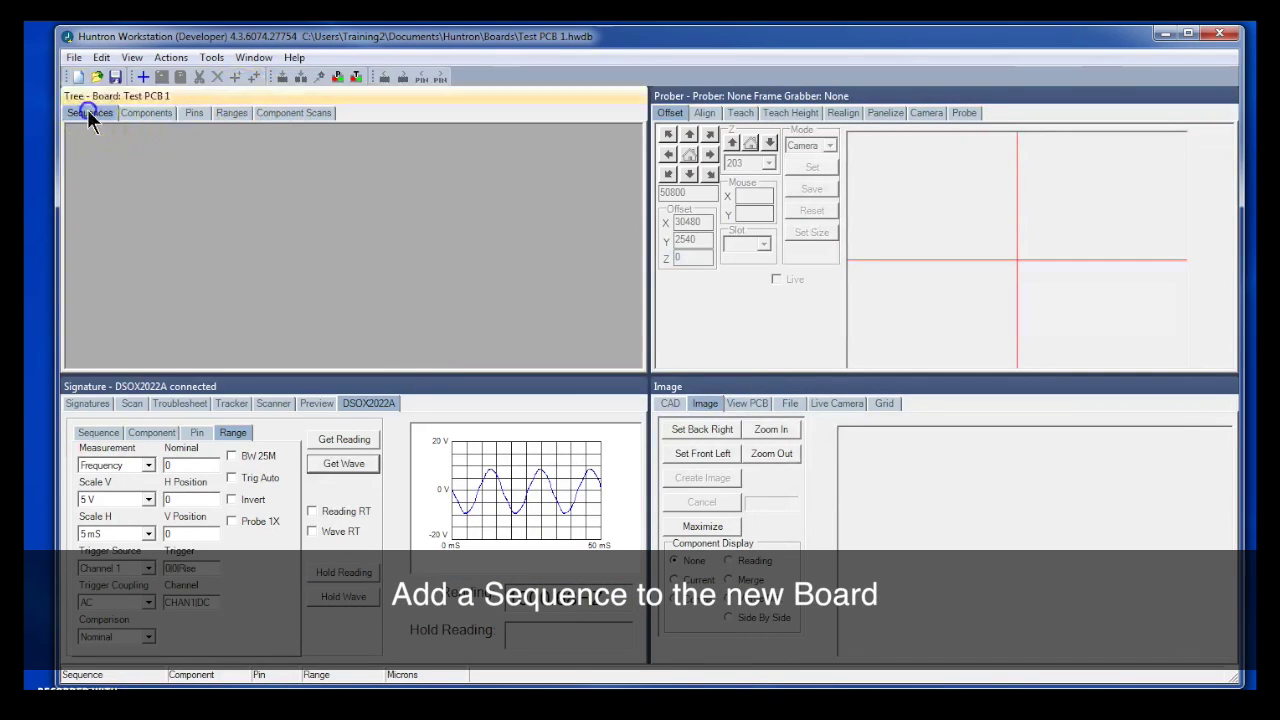
left_click(142, 76)
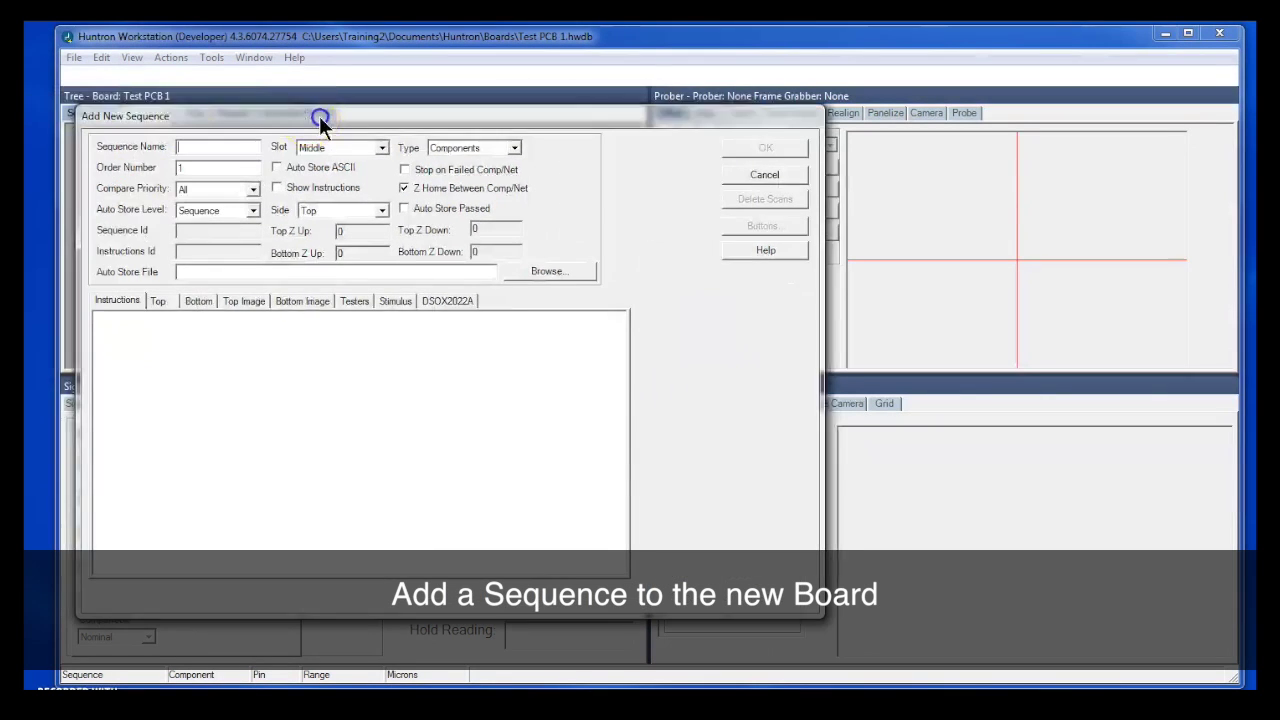
type("Test Sequence")
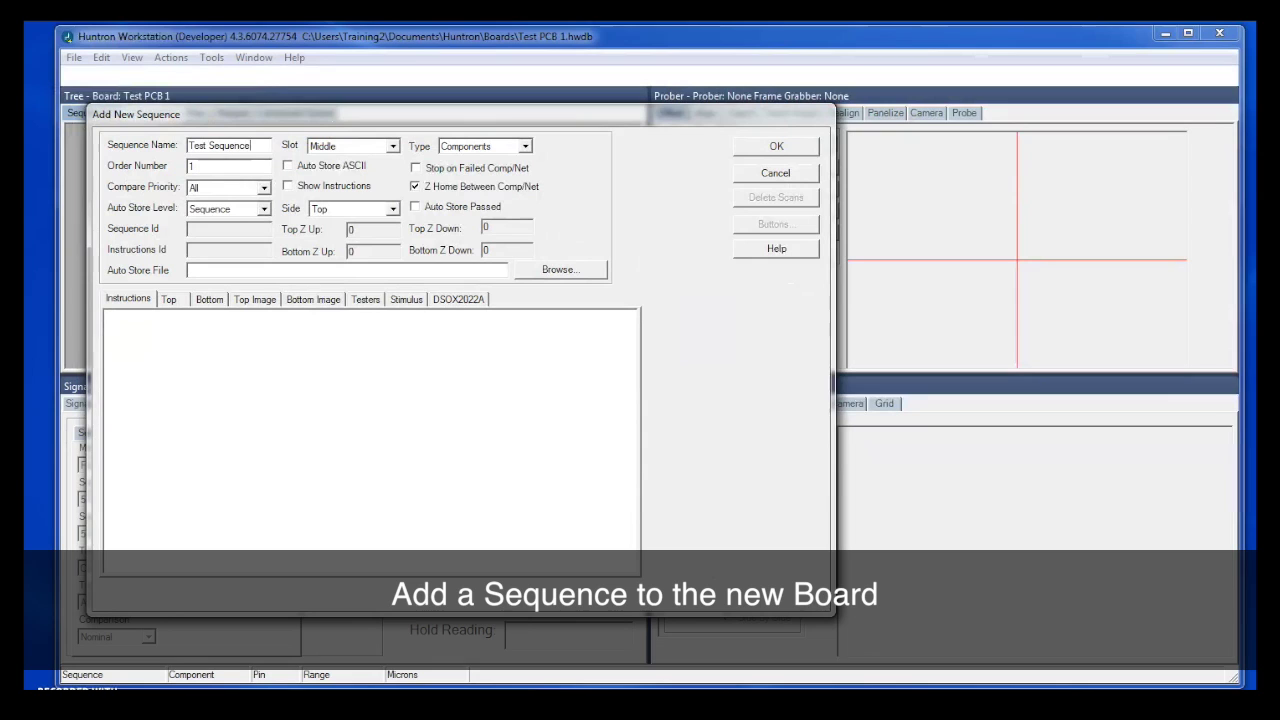
left_click(390, 147)
left_click(353, 170)
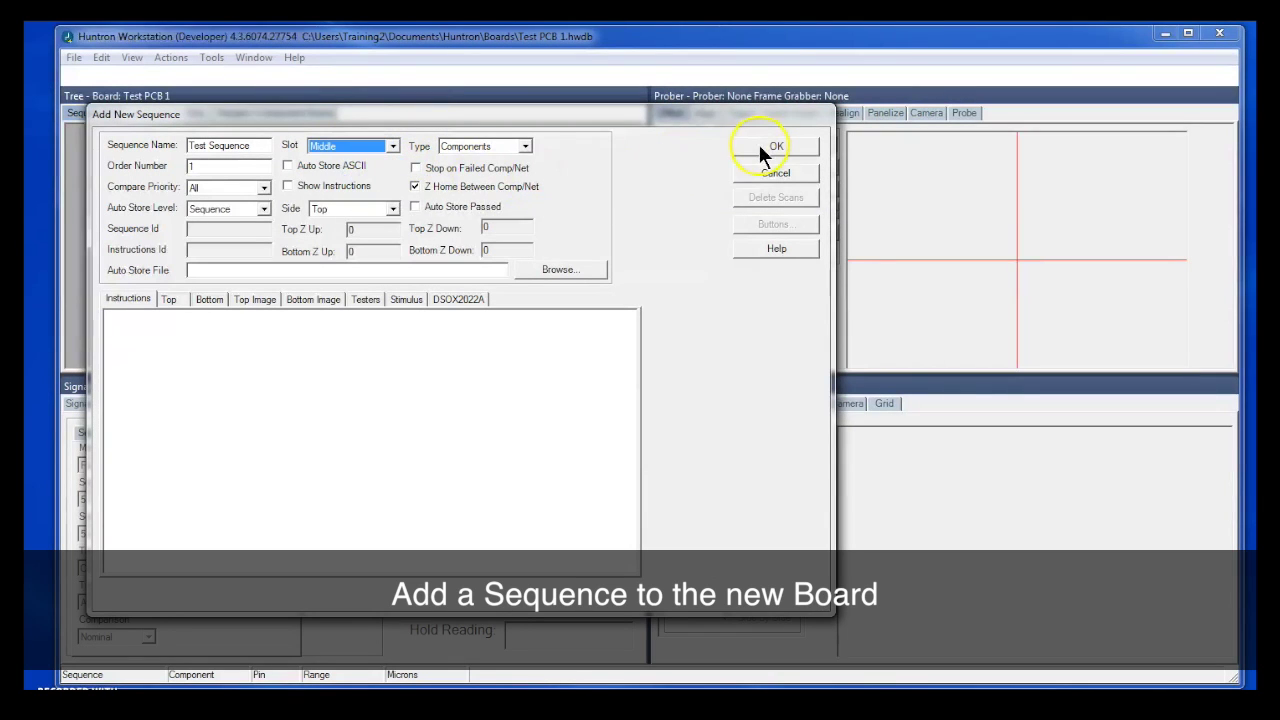
left_click(363, 299)
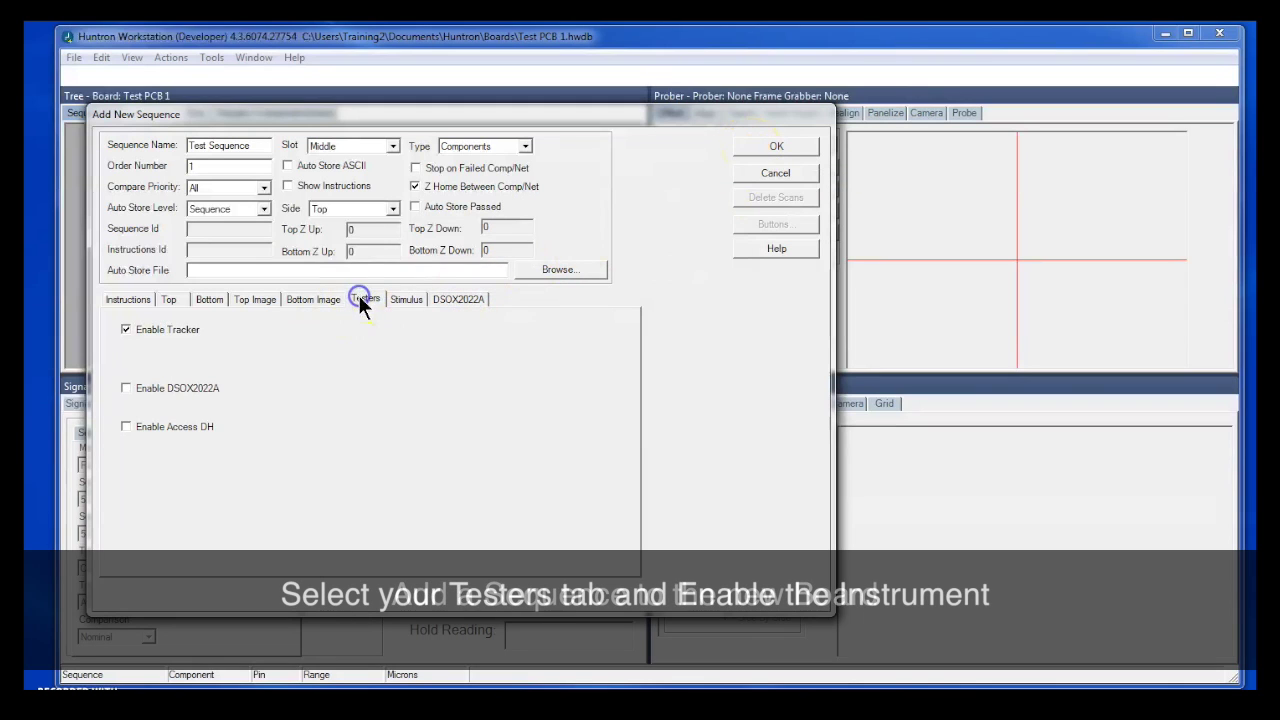
left_click(125, 329)
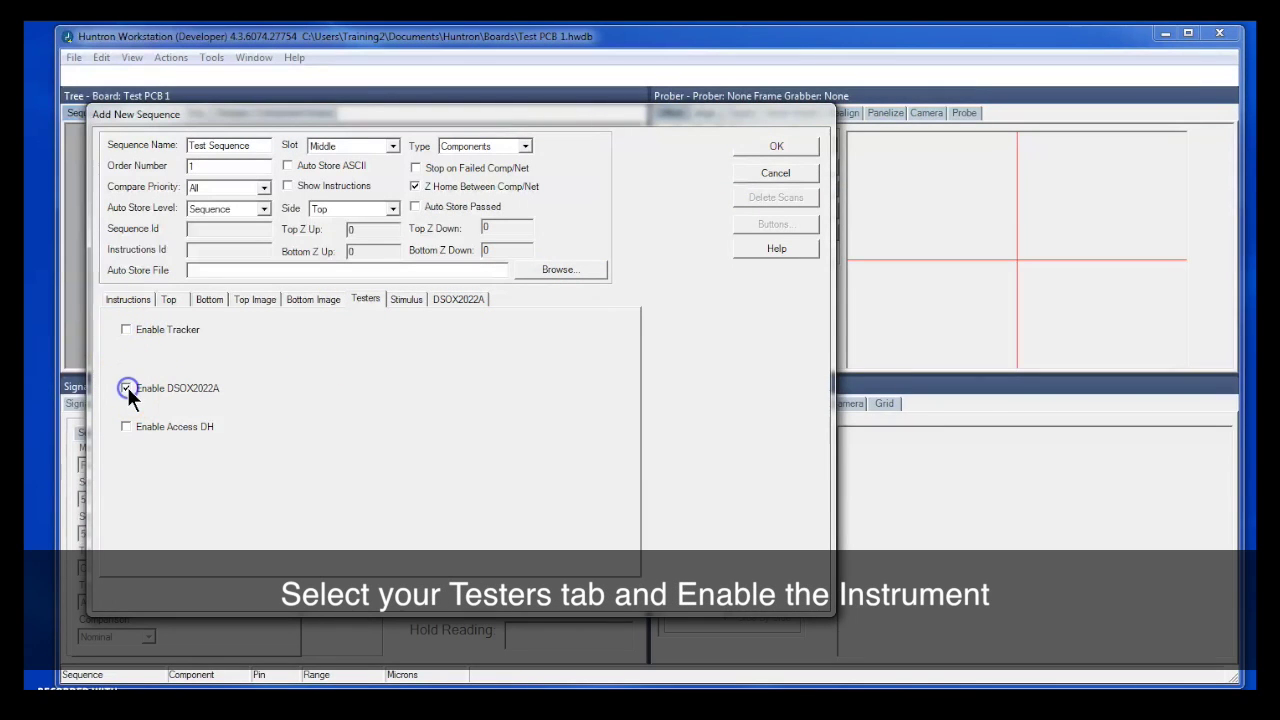
left_click(762, 148)
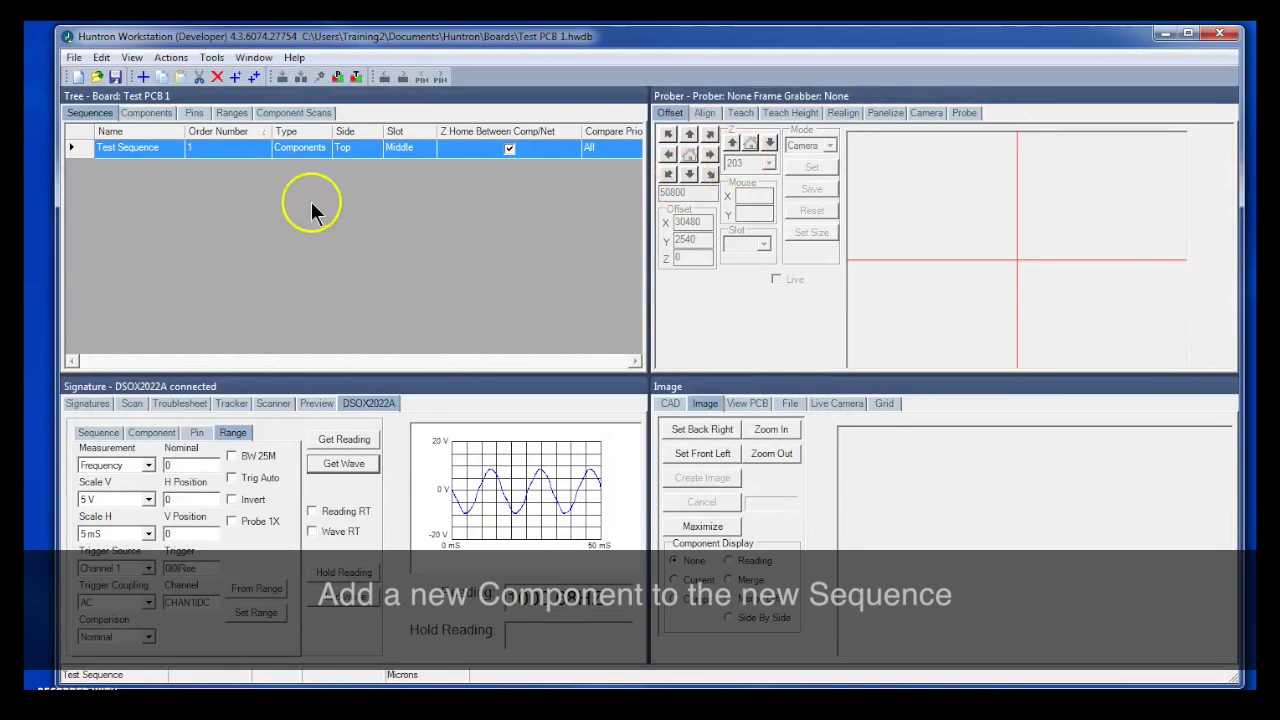
Add component TP1 with a Probe package and 1 pin.
left_click(148, 113)
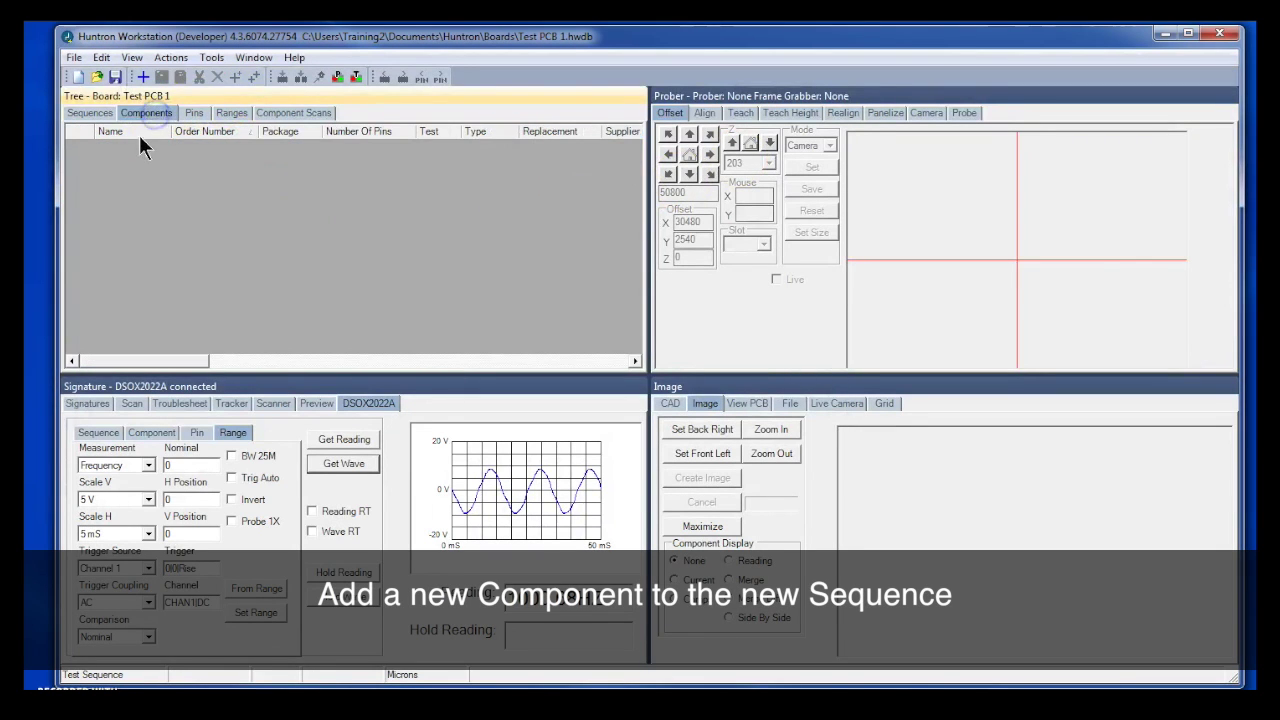
left_click(142, 76)
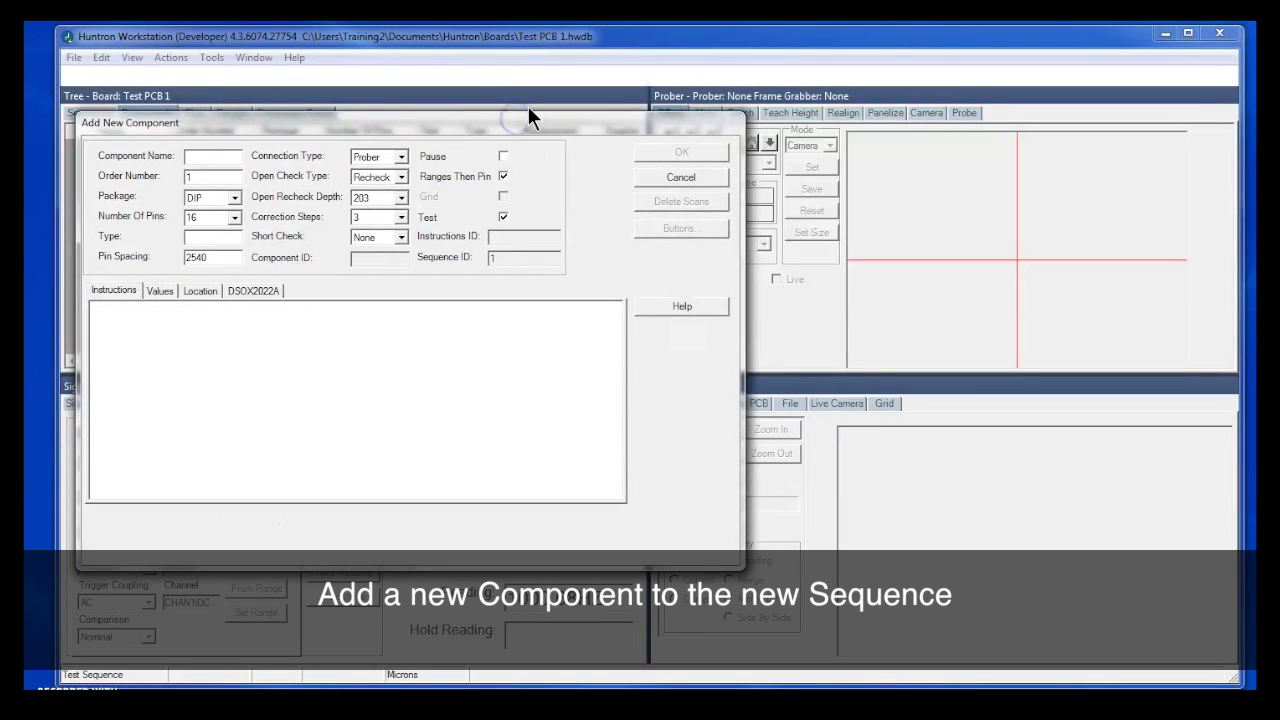
type("T")
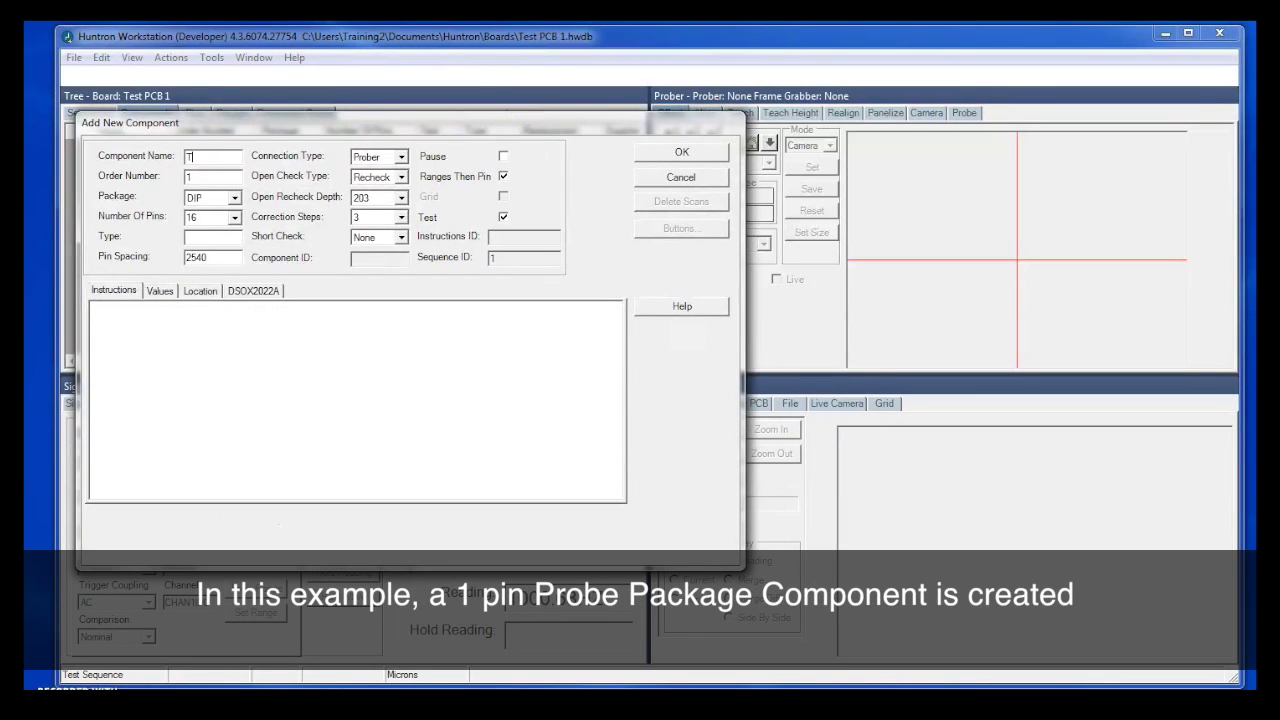
type("P1")
left_click(234, 197)
left_click(234, 216)
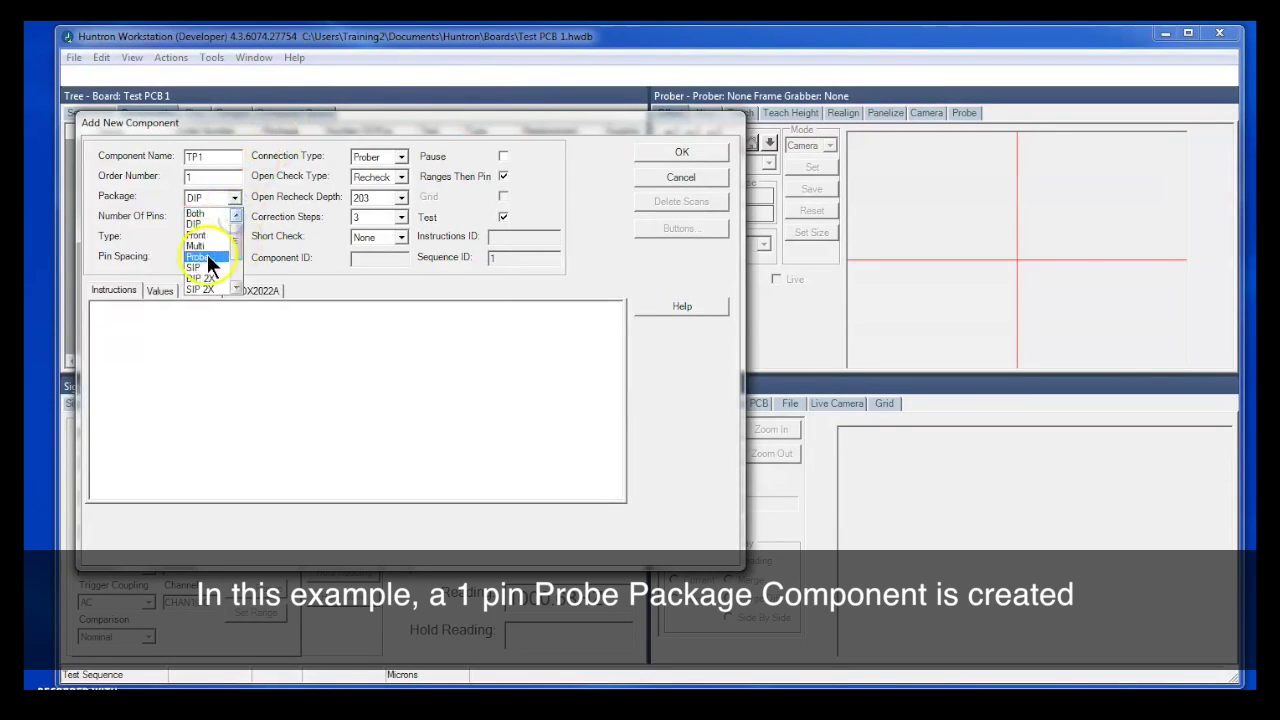
left_click(207, 257)
double_click(221, 218)
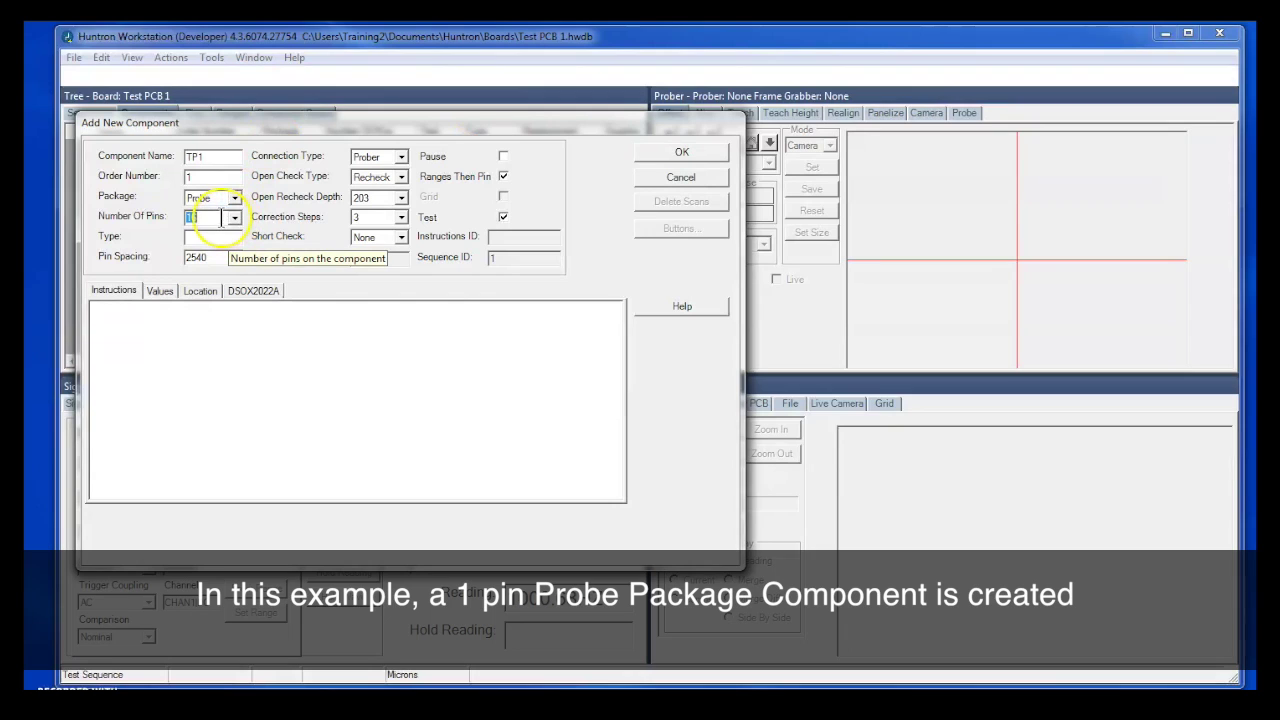
type("1")
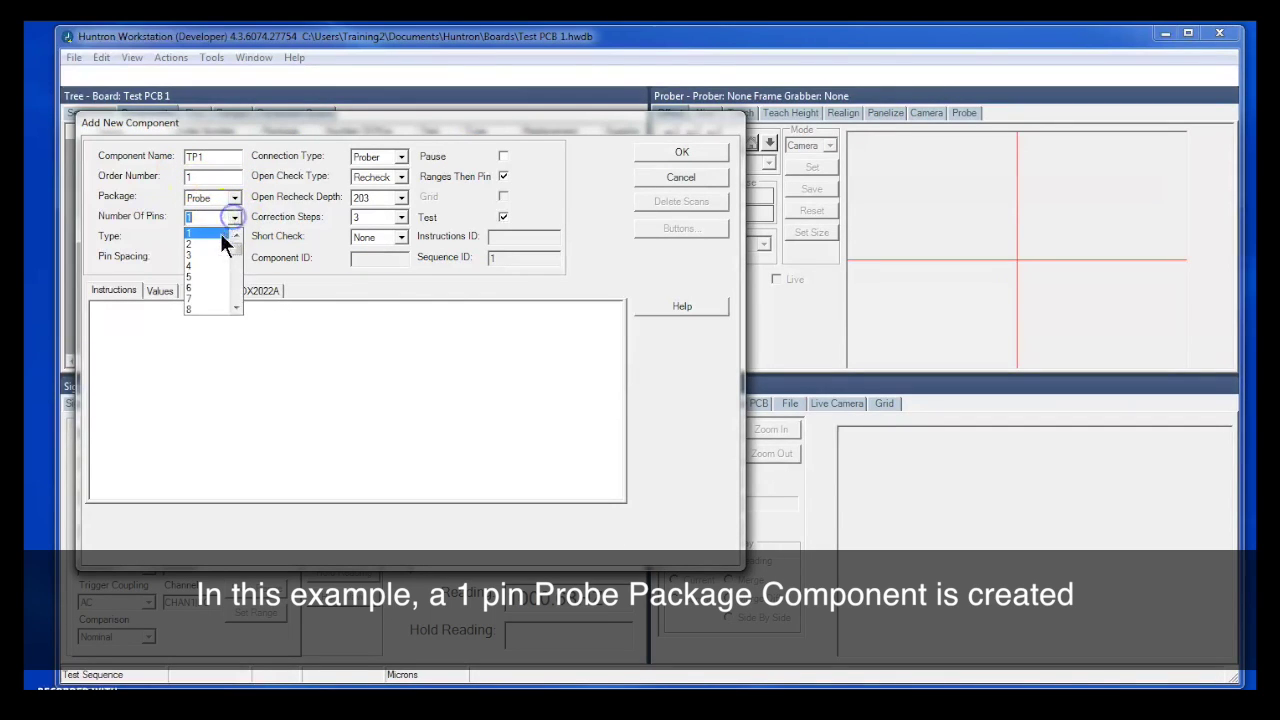
left_click(234, 220)
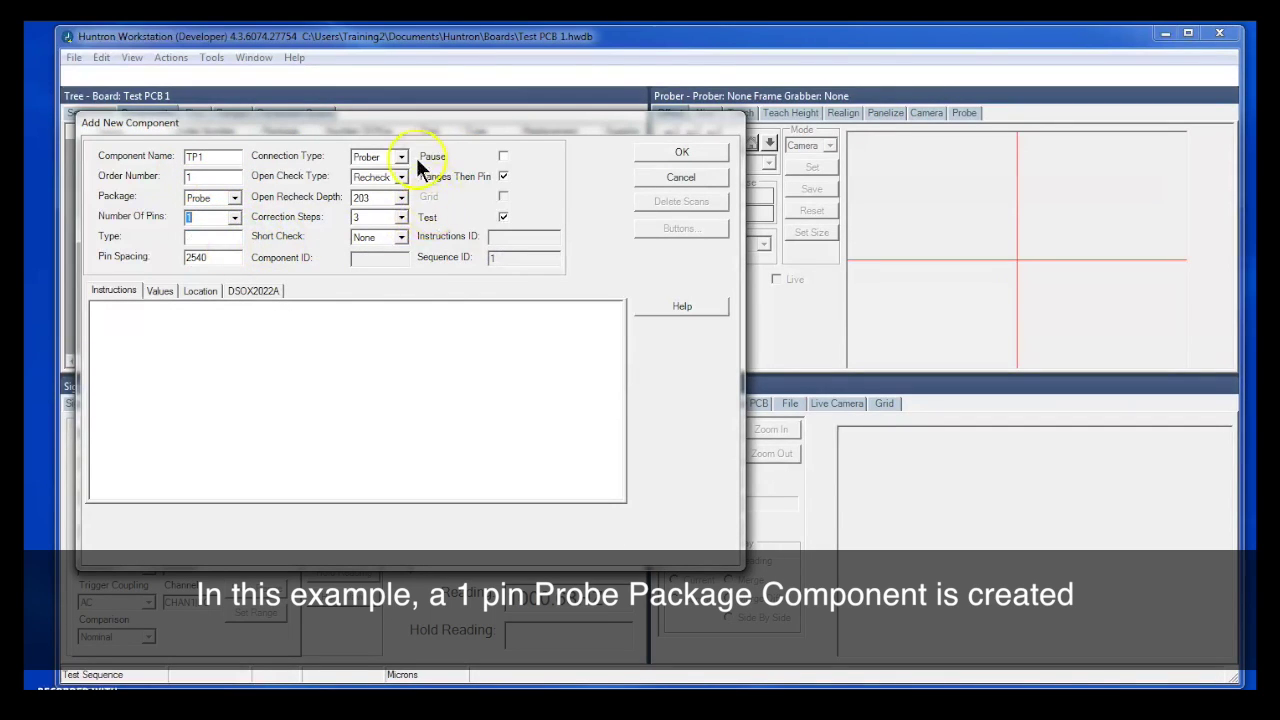
left_click(665, 152)
Start a new range on all pins with DSOX2022A as the tester.
left_click(232, 113)
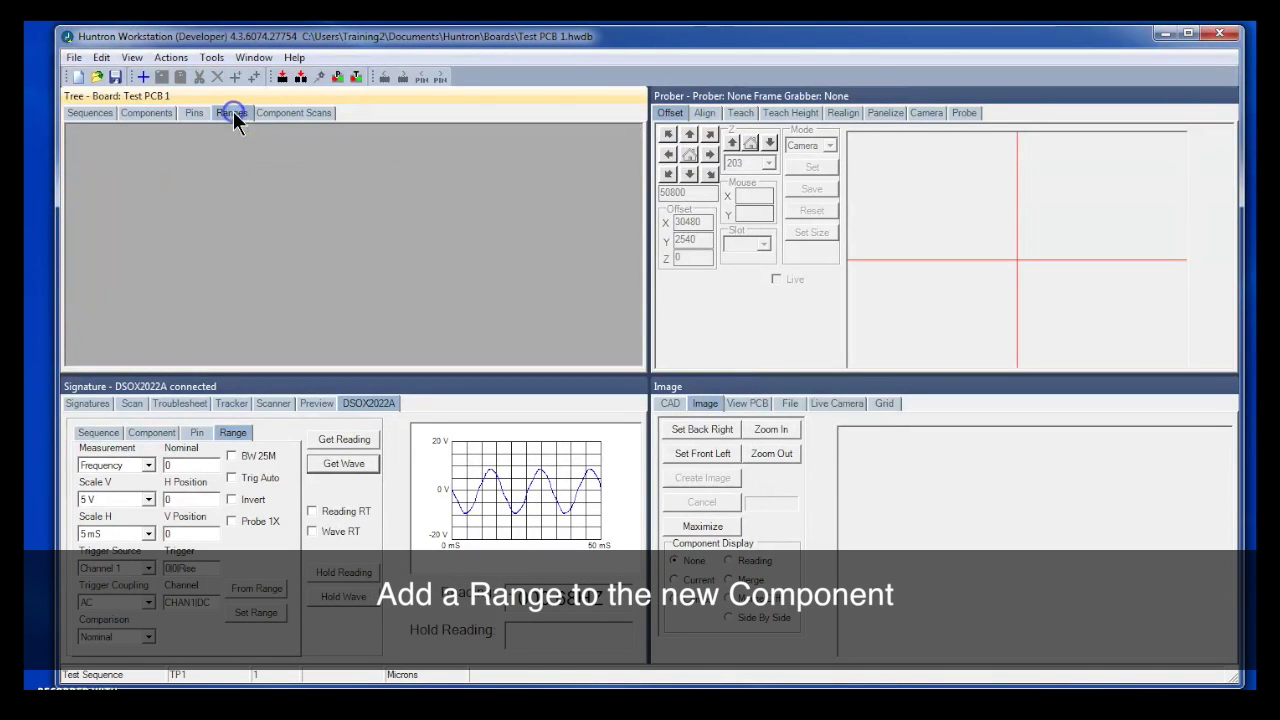
left_click(143, 77)
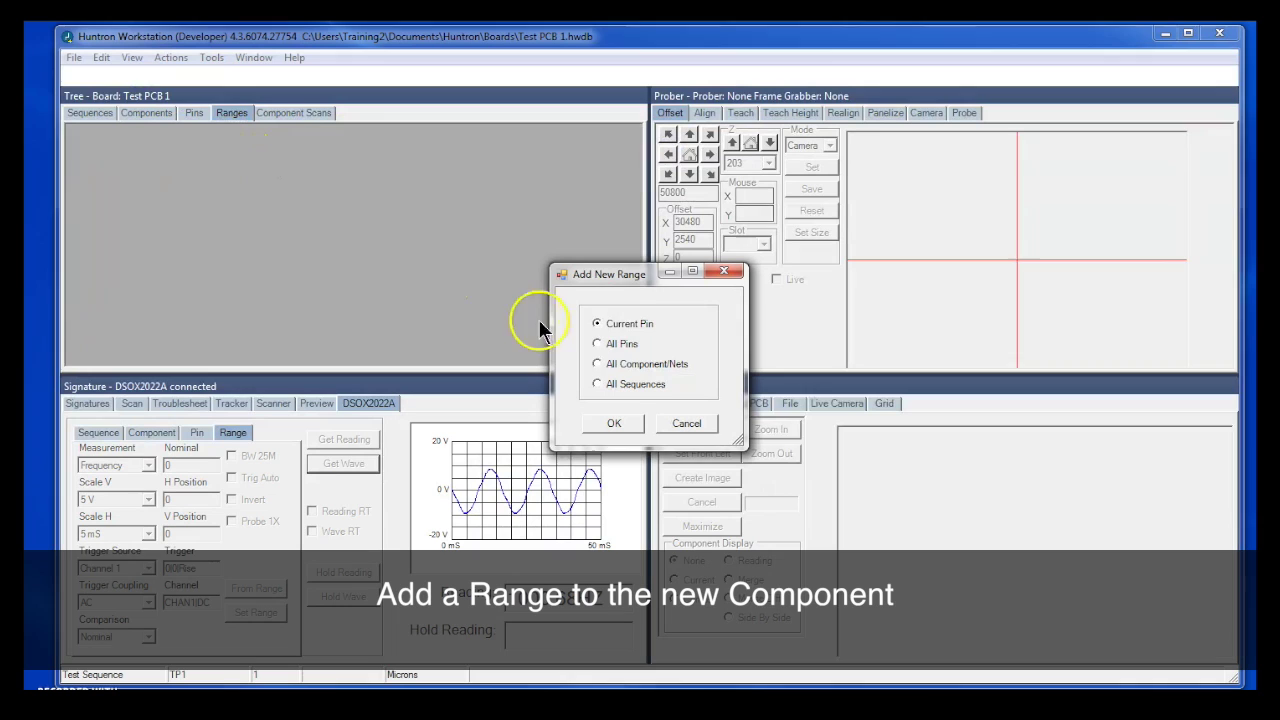
left_click(611, 421)
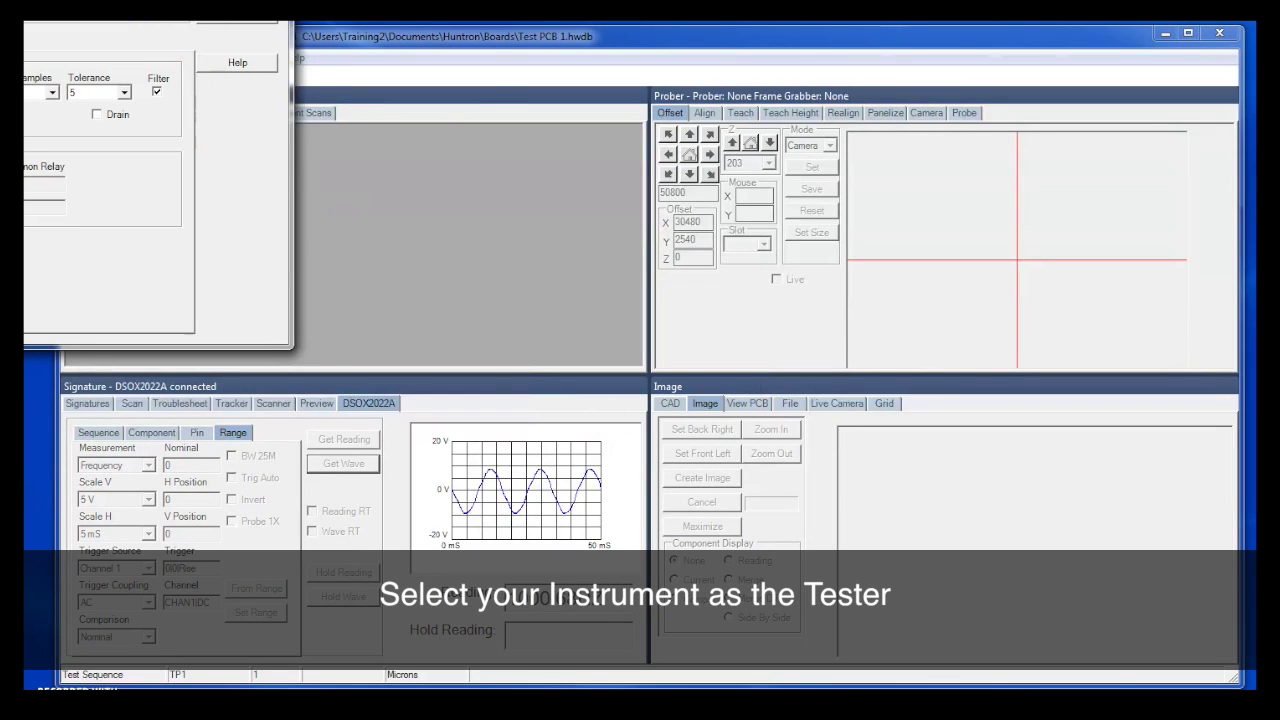
left_click_drag(97, 22, 530, 158)
left_click(478, 211)
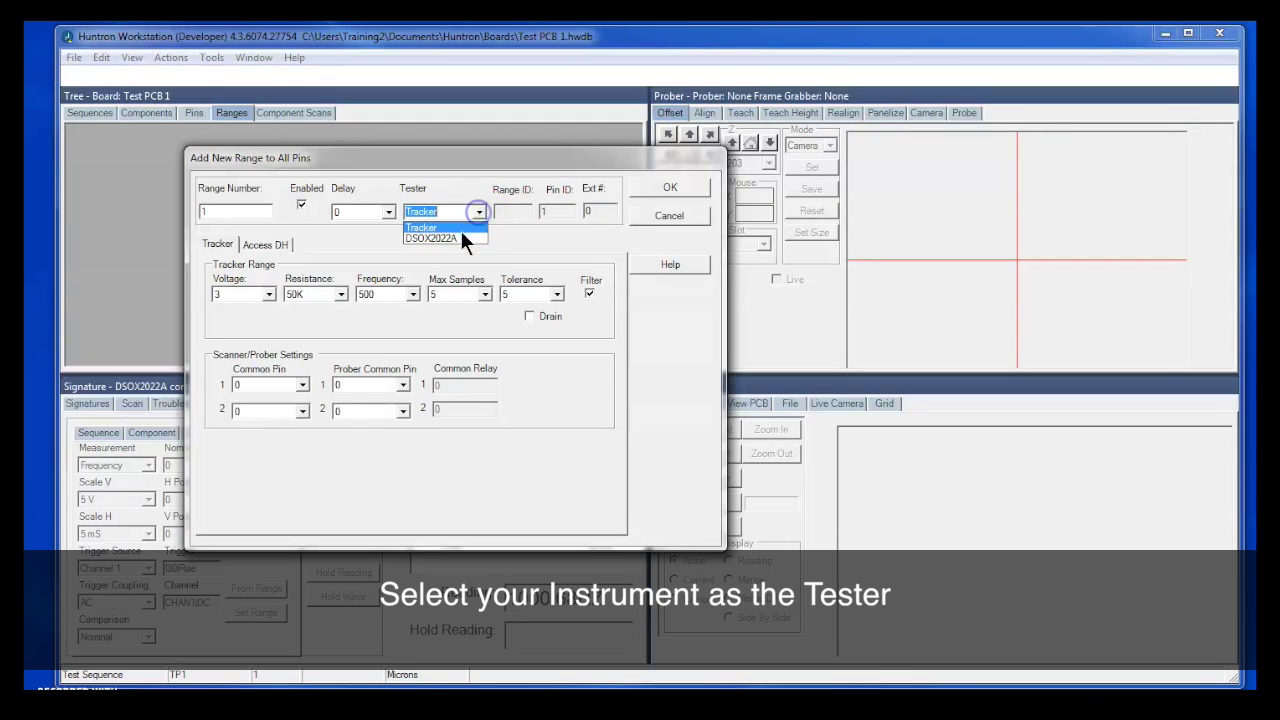
left_click(460, 237)
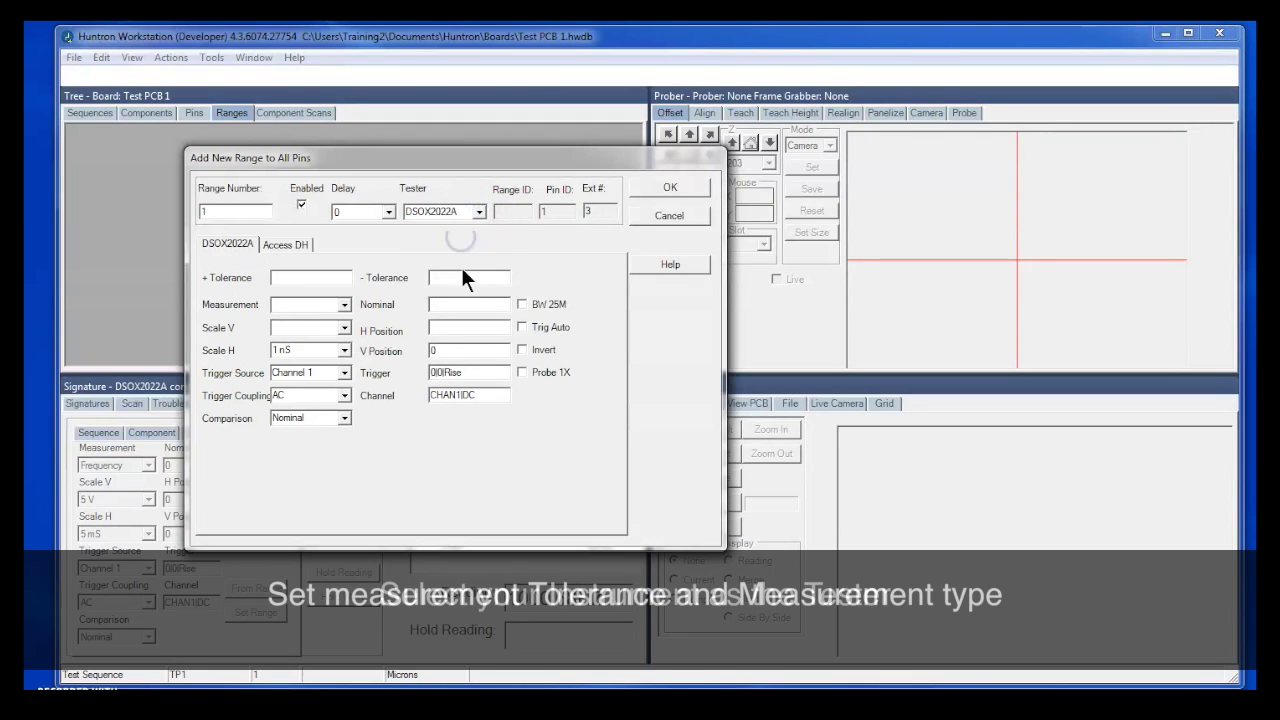
Set + and - tolerance to 5 and the measurement to Frequency.
left_click(321, 277)
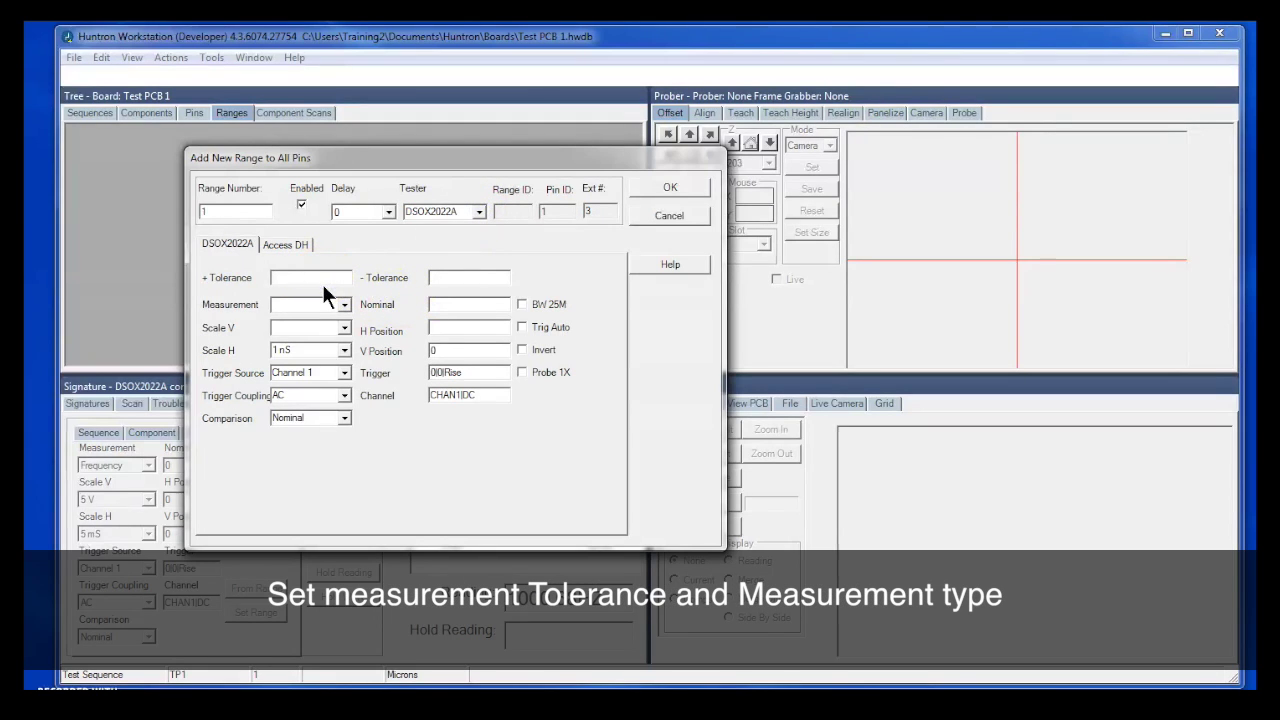
type("5")
left_click(396, 285)
left_click(444, 277)
type("5")
left_click(345, 304)
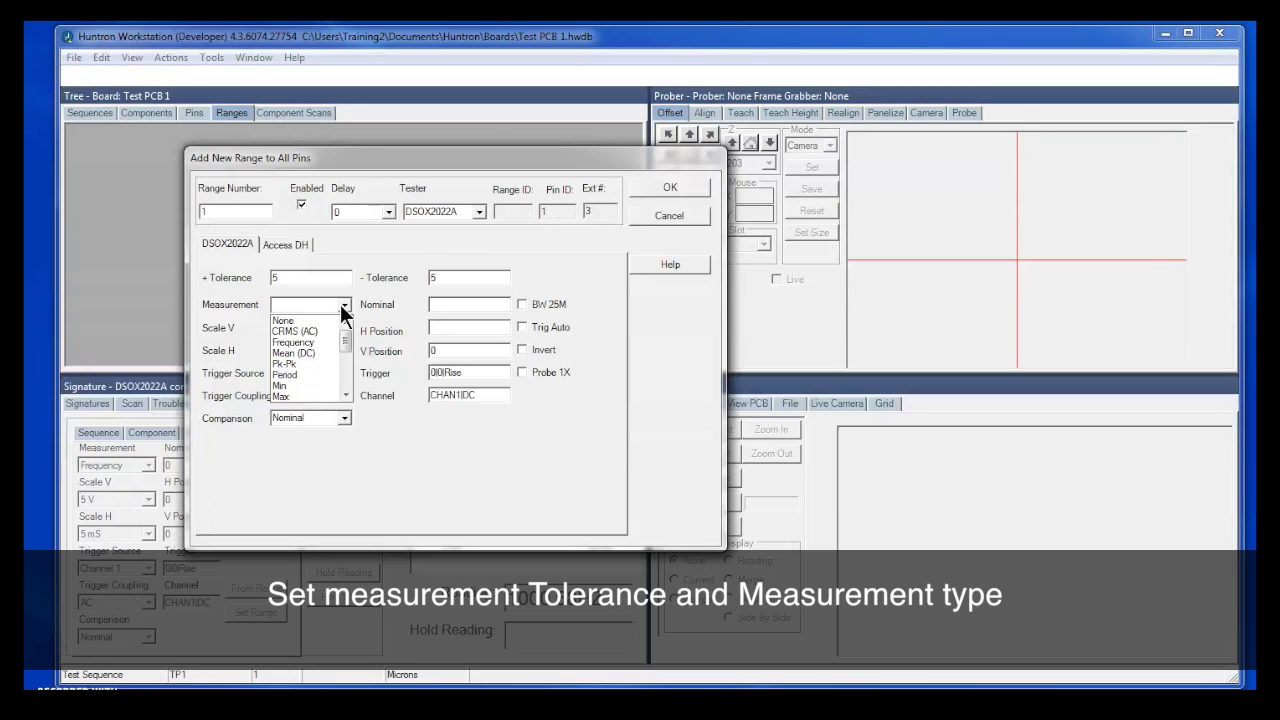
left_click(309, 334)
left_click(308, 340)
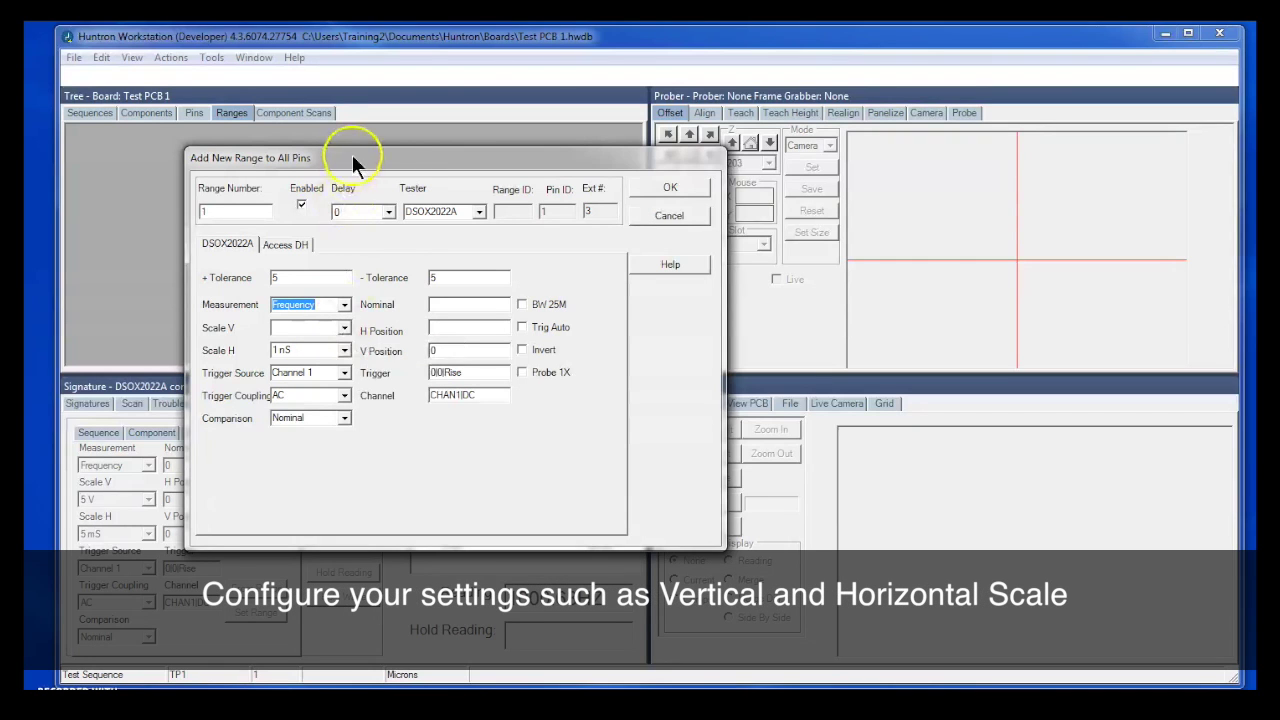
Give range 1 a 5 V vertical scale, 5 mS timebase and Reference % comparison, then add it.
left_click_drag(352, 158, 467, 166)
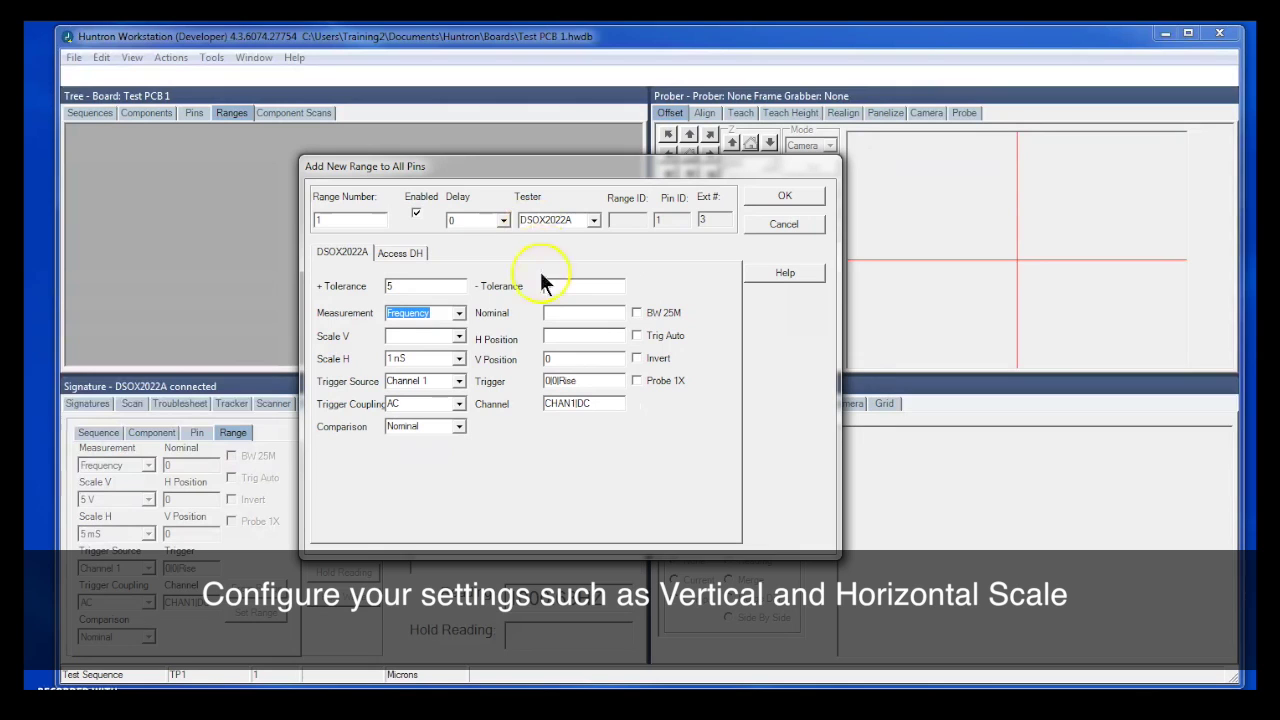
left_click(460, 336)
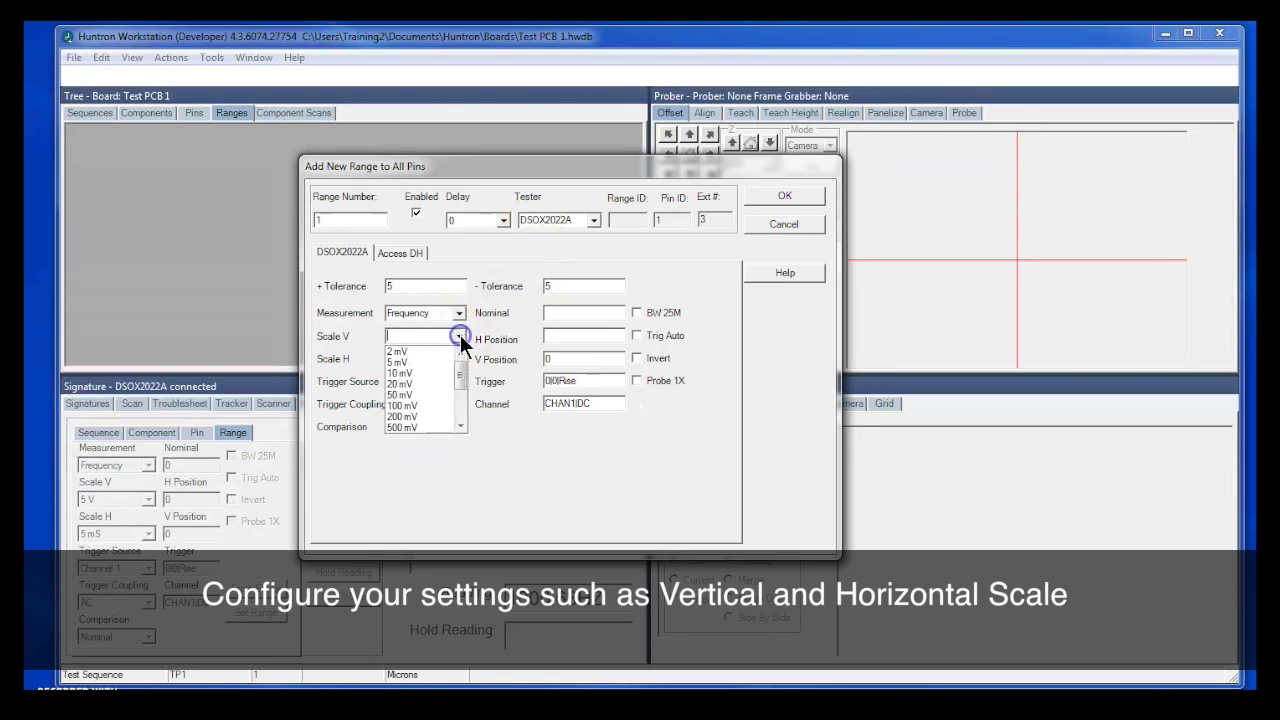
scroll(459, 401, "down", 2)
left_click(445, 390)
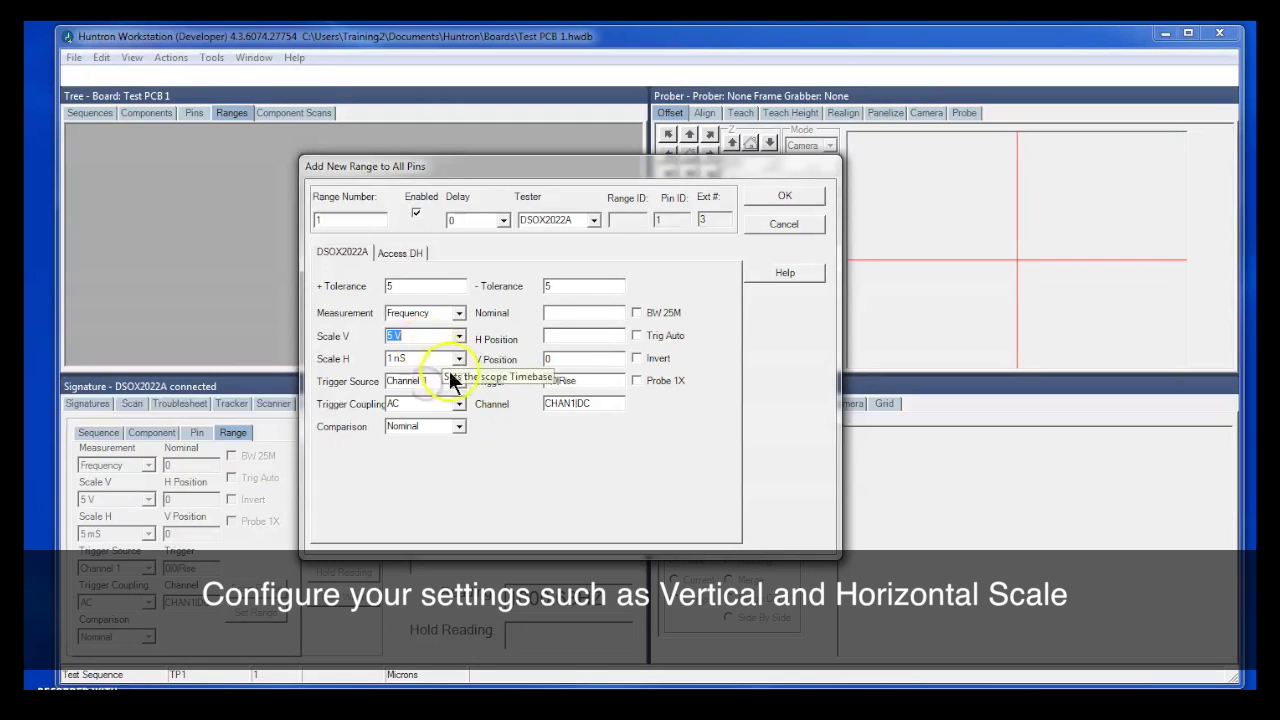
left_click(458, 358)
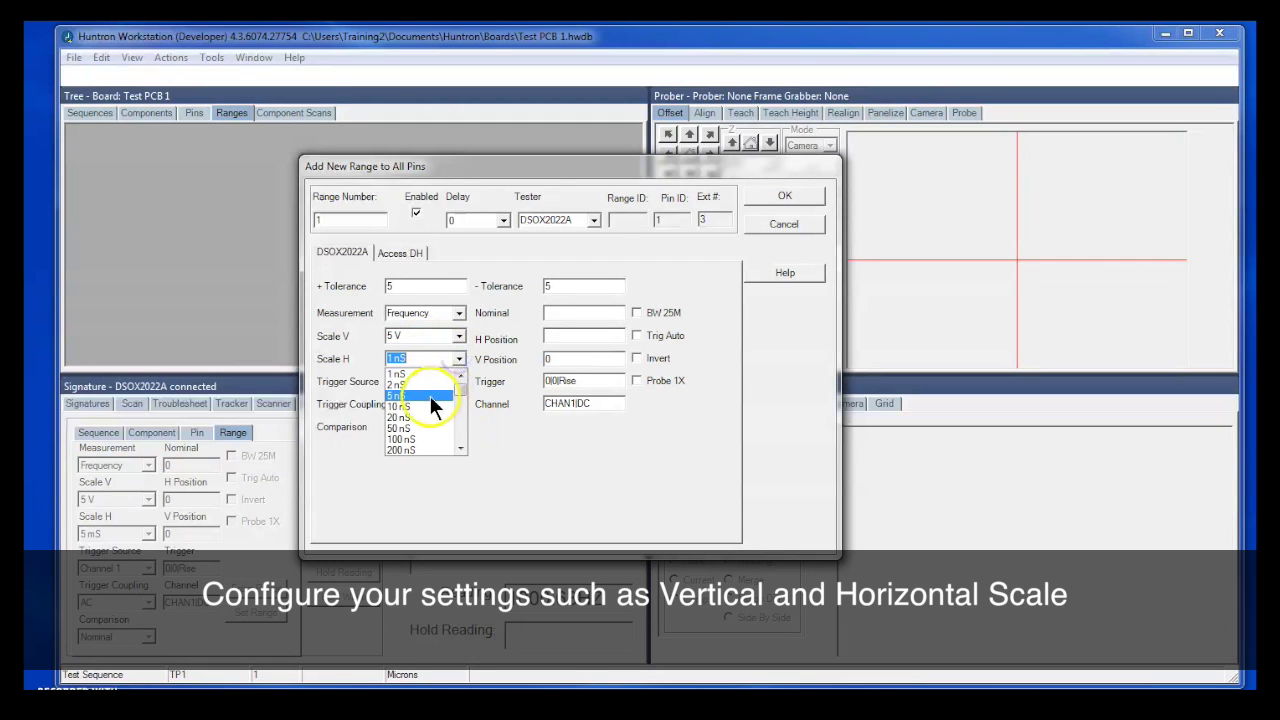
scroll(457, 416, "down", 5)
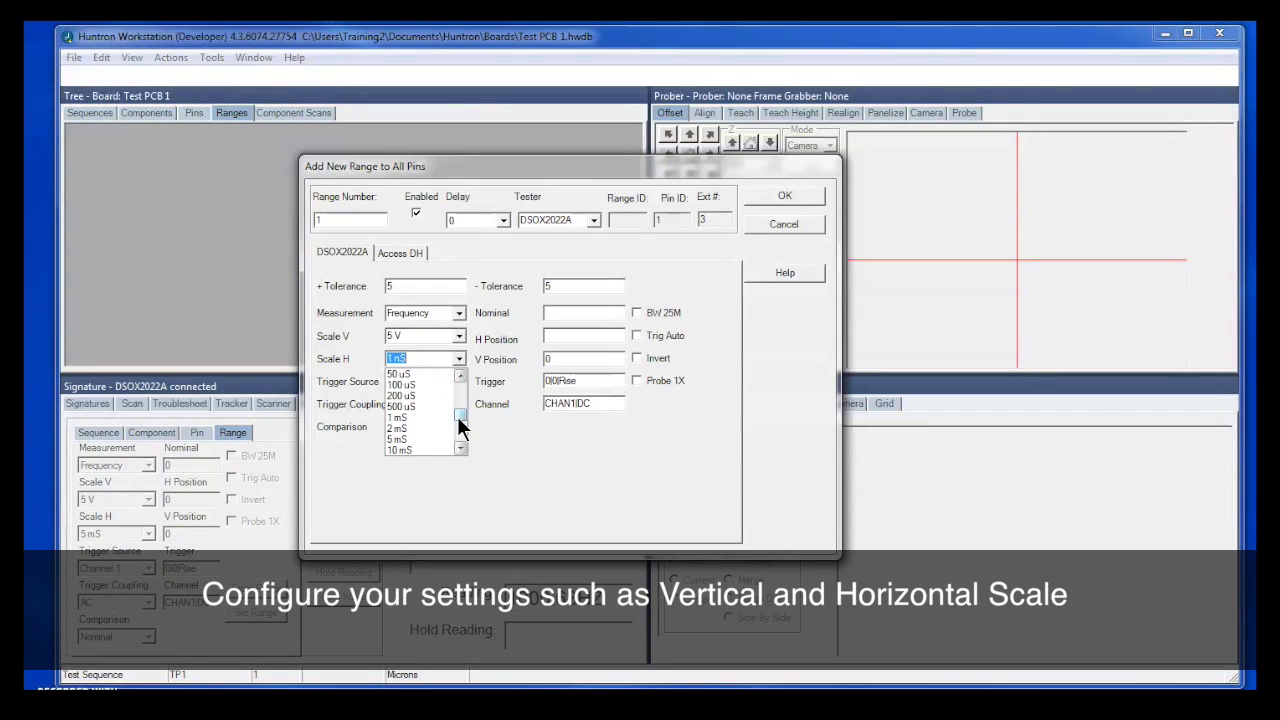
left_click(417, 437)
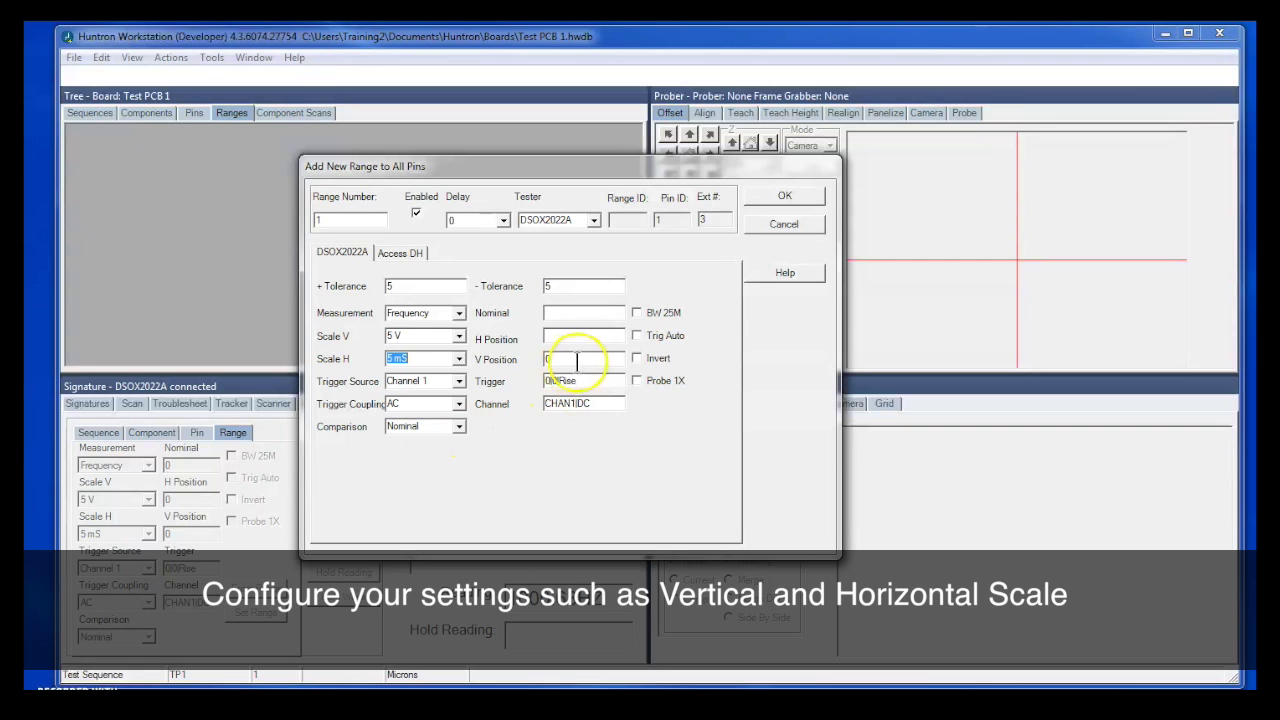
left_click(461, 425)
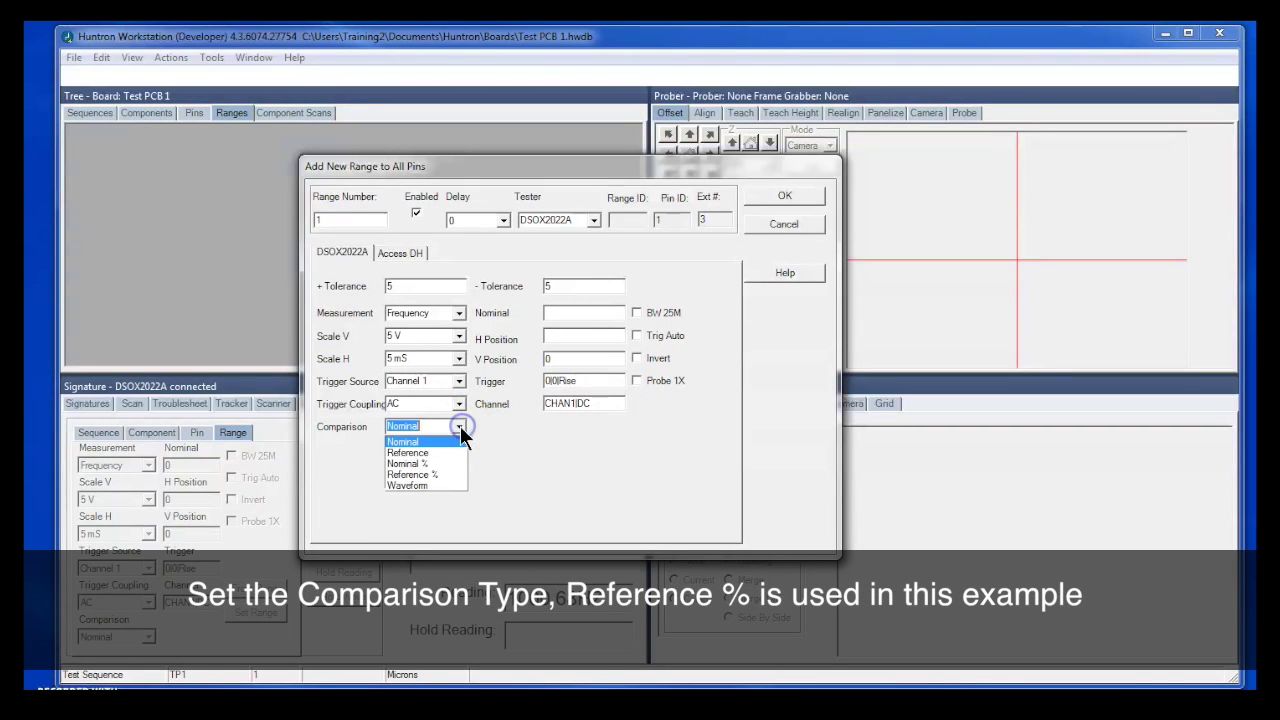
left_click(440, 474)
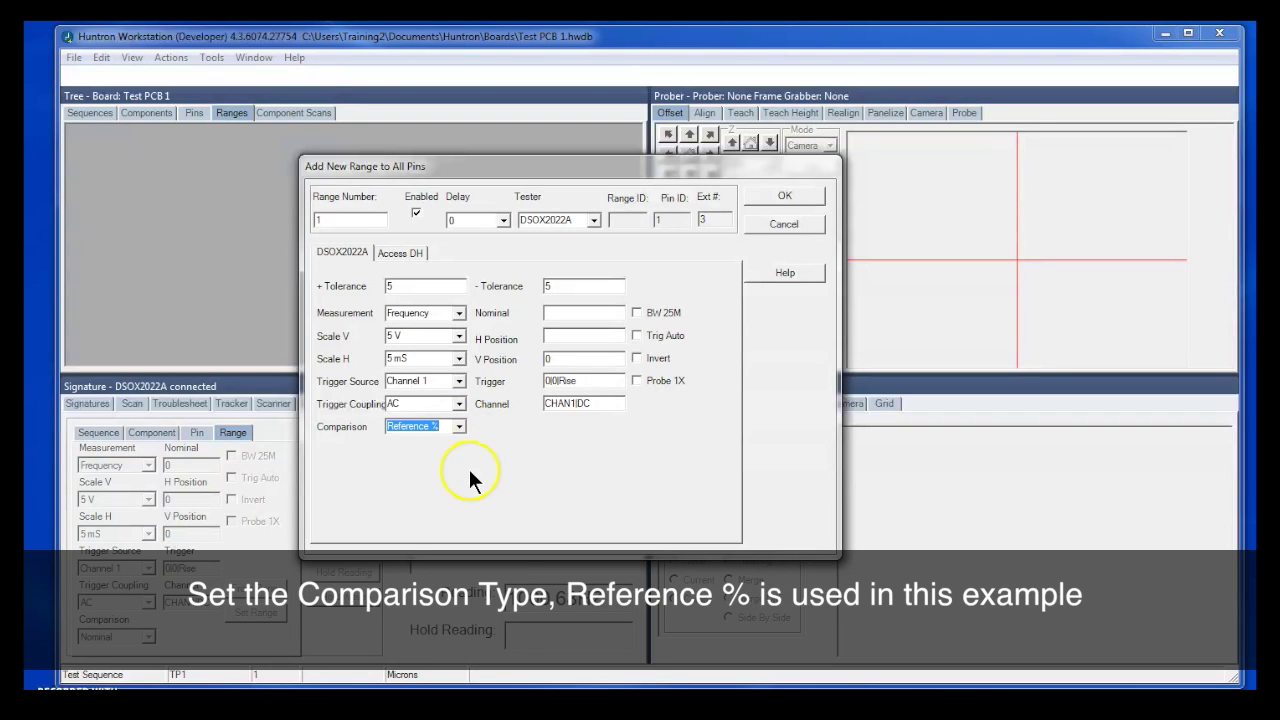
left_click(785, 195)
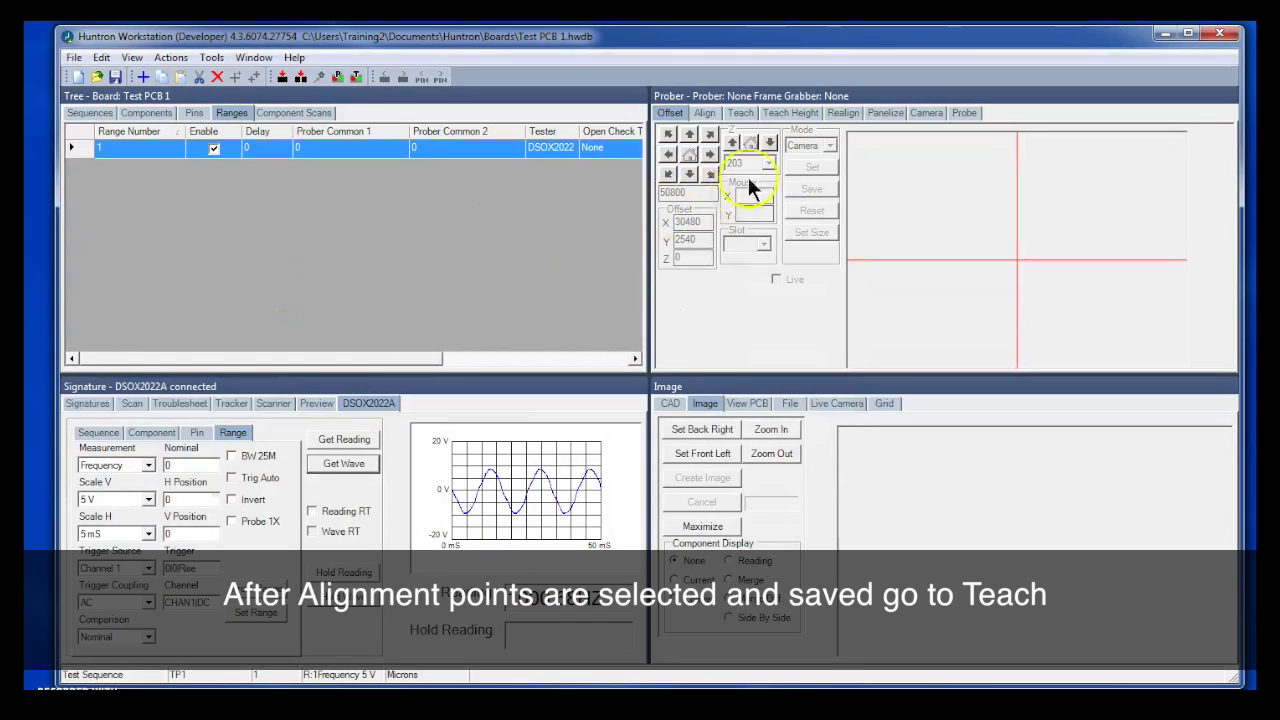
Teach TP1 pin 1's location at the test point beside R35 (X 73500, Y 255710).
left_click(740, 113)
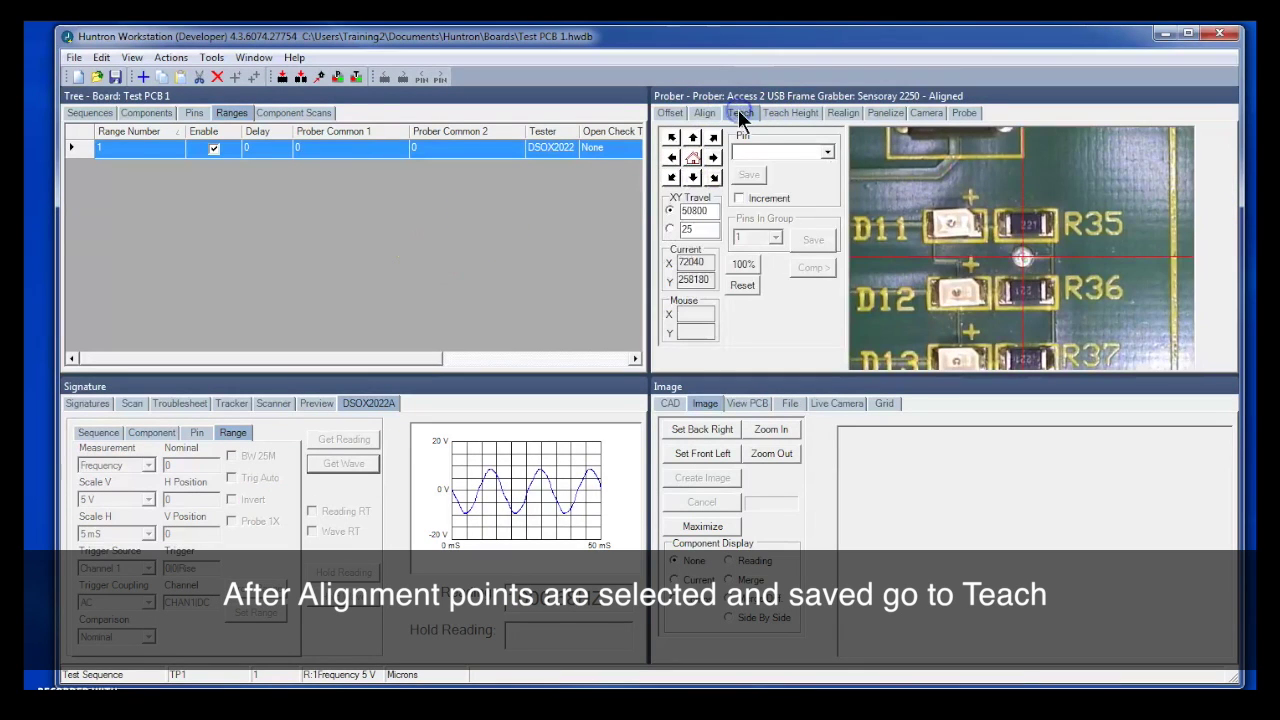
left_click(826, 152)
left_click(805, 168)
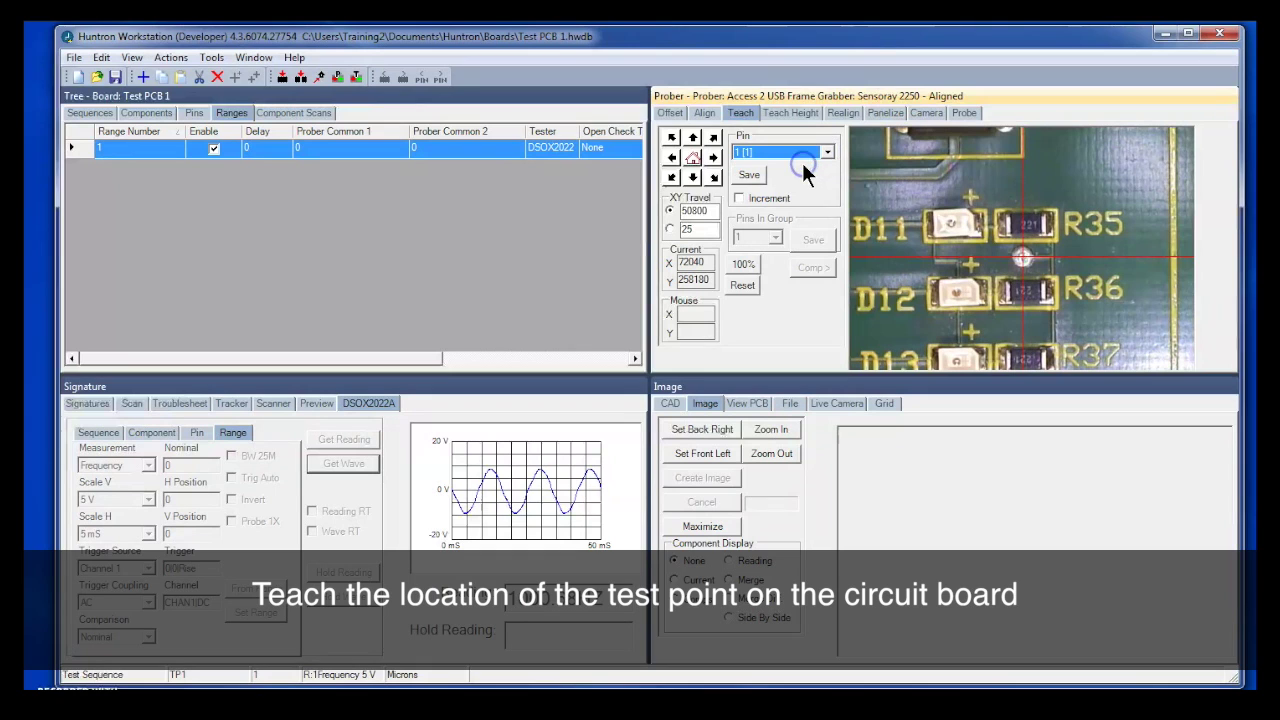
left_click(1068, 260)
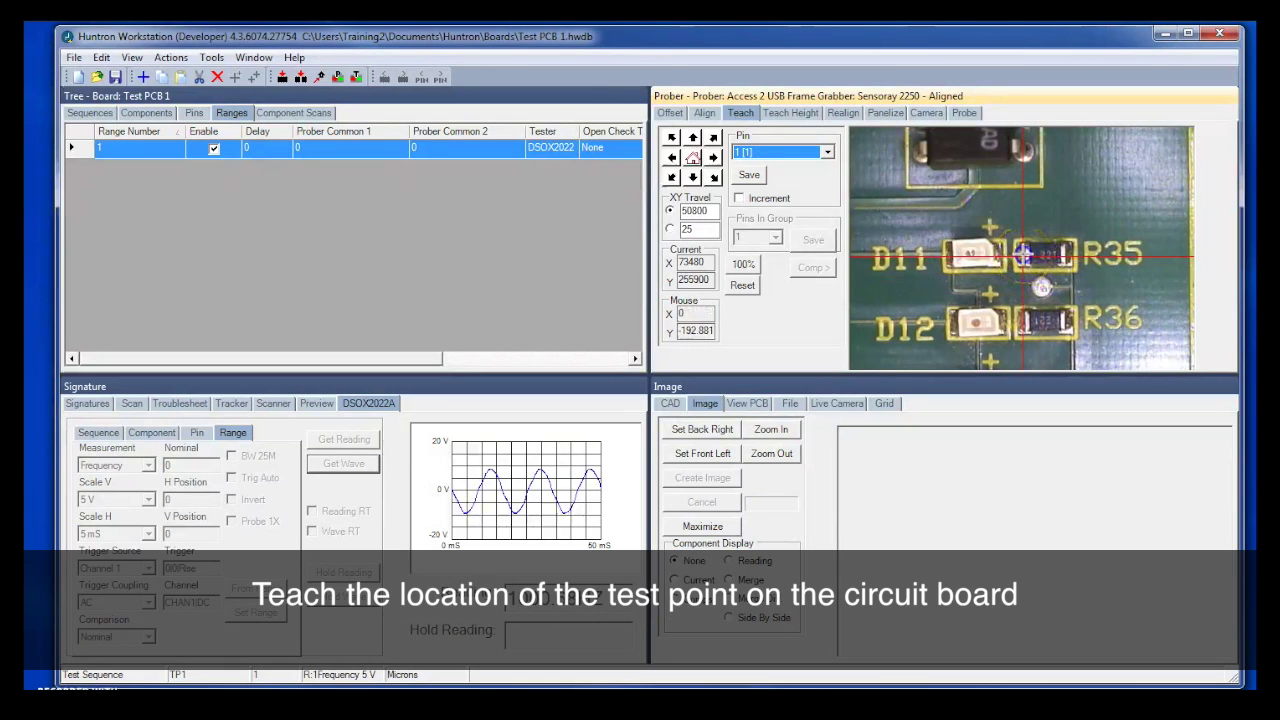
left_click(1024, 256)
left_click(750, 175)
left_click(786, 114)
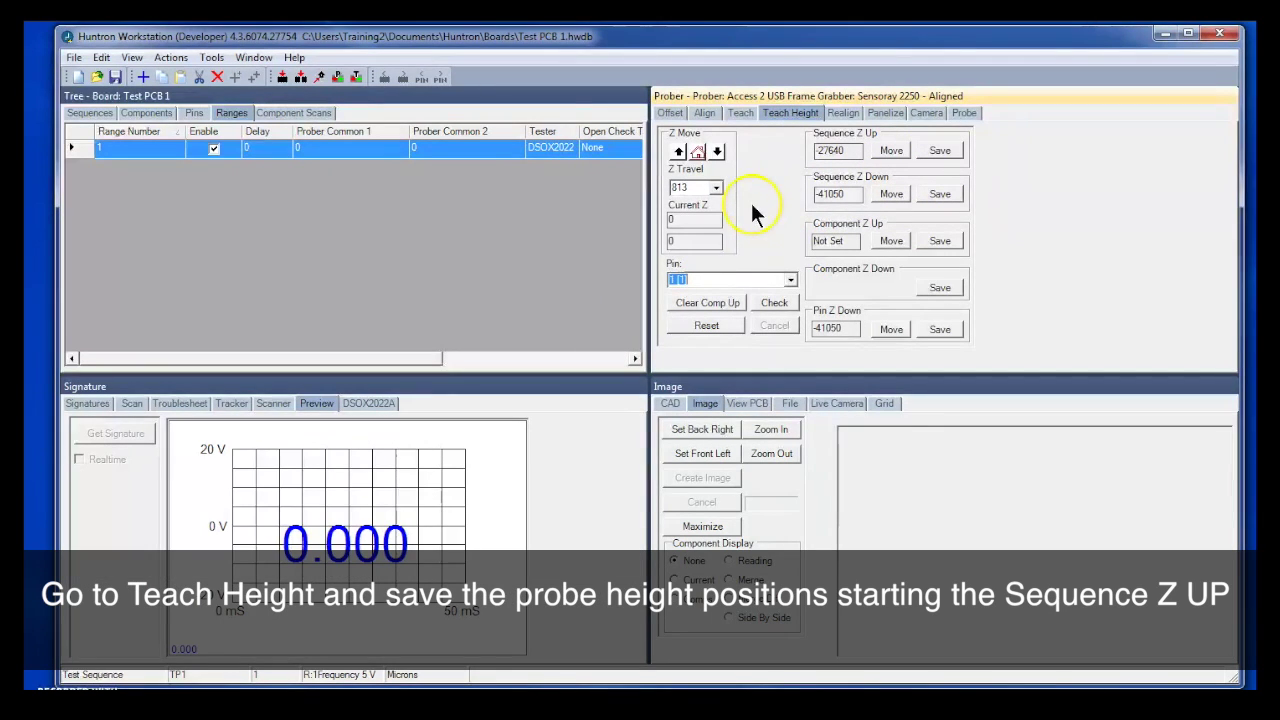
Lower the probe and save -32510 as the Sequence Z Up height.
left_click(716, 188)
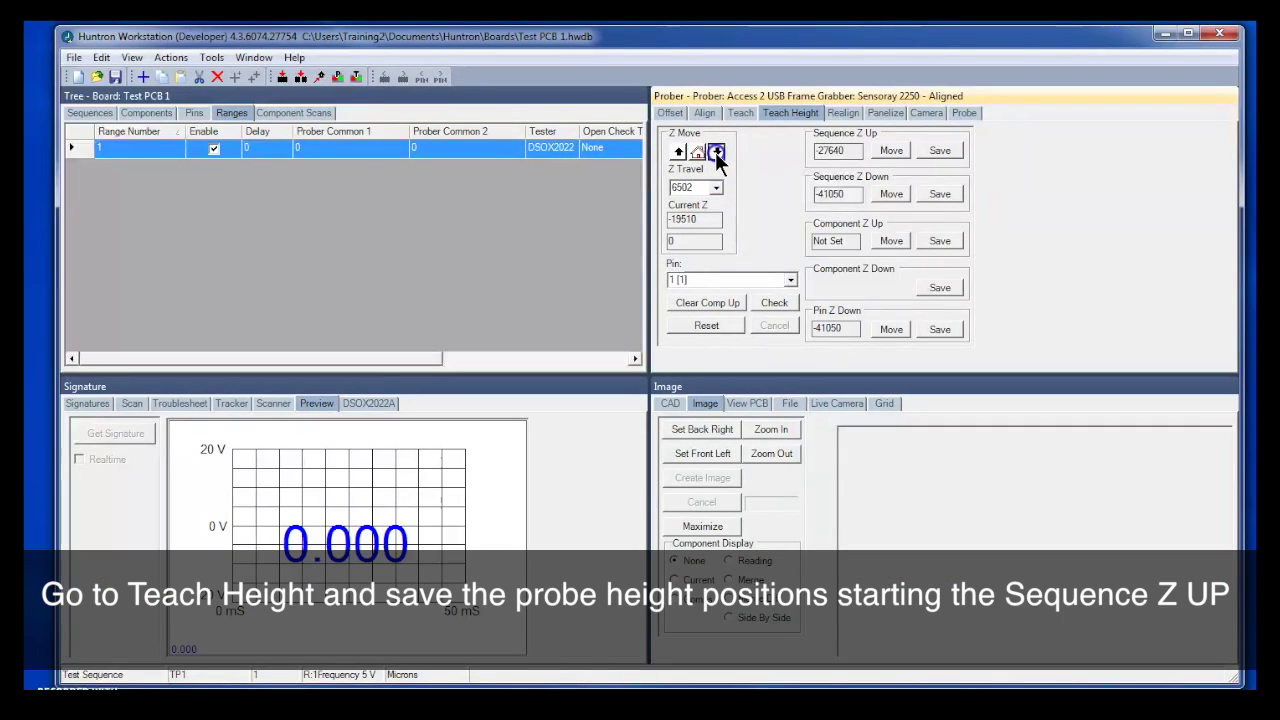
left_click(715, 152)
left_click(717, 152)
left_click(941, 150)
With a 3251 Z travel step, save -42270 as Sequence Z Down for all pins.
left_click(716, 187)
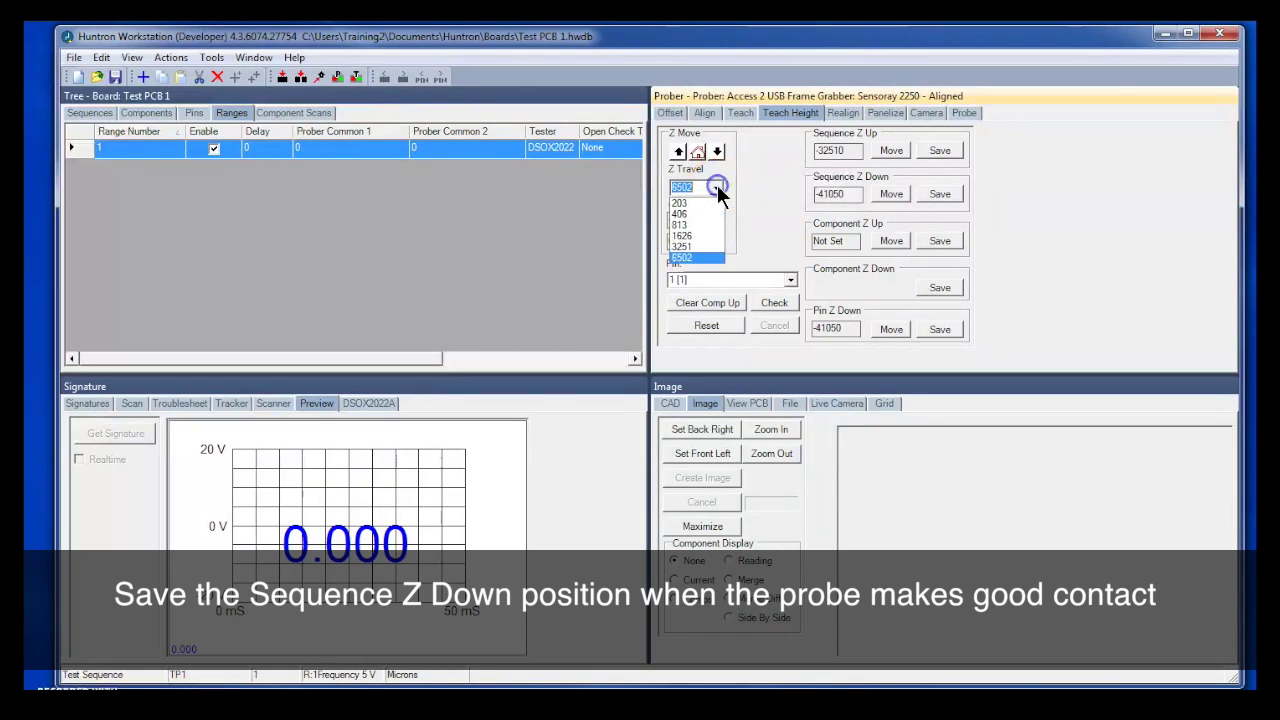
left_click(698, 243)
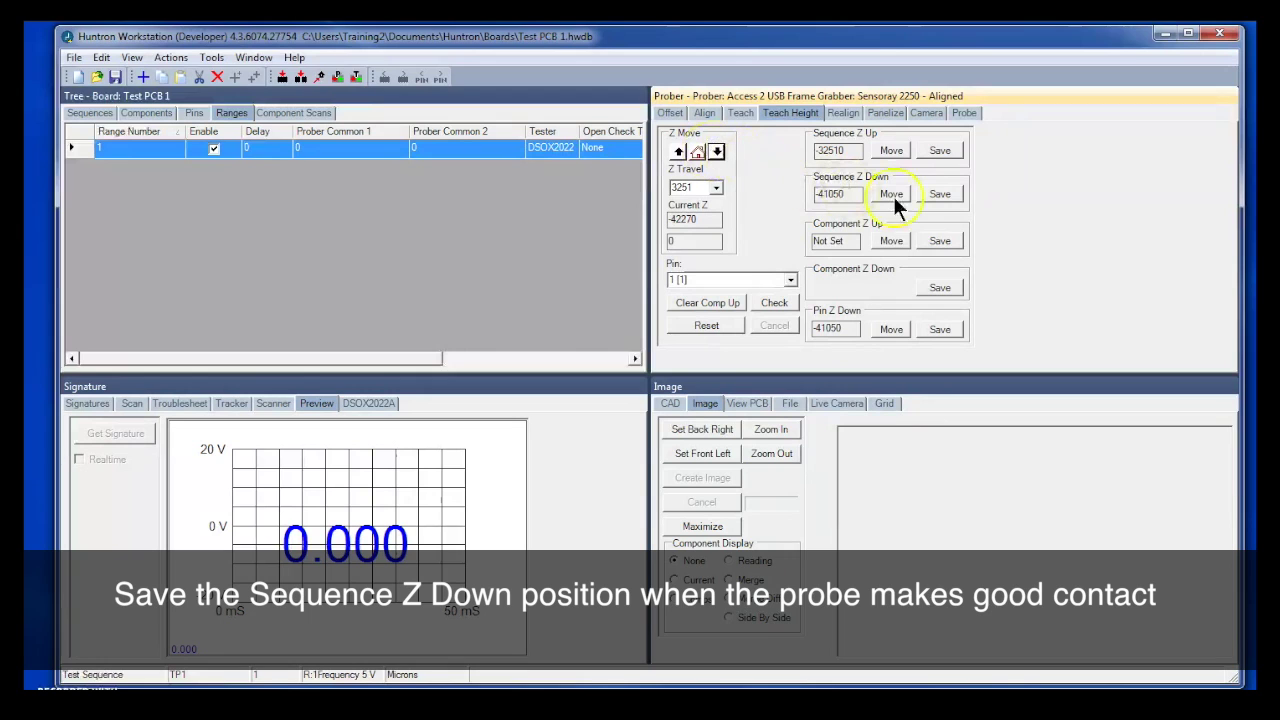
left_click(943, 195)
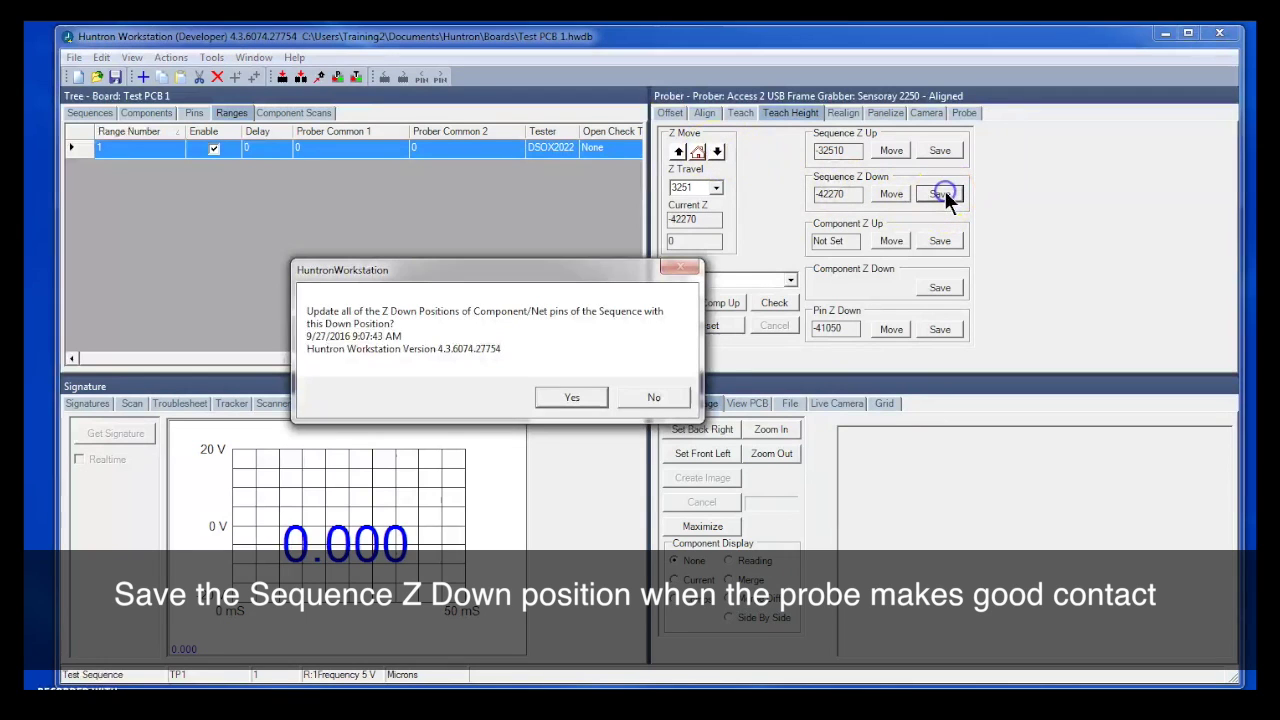
left_click(566, 399)
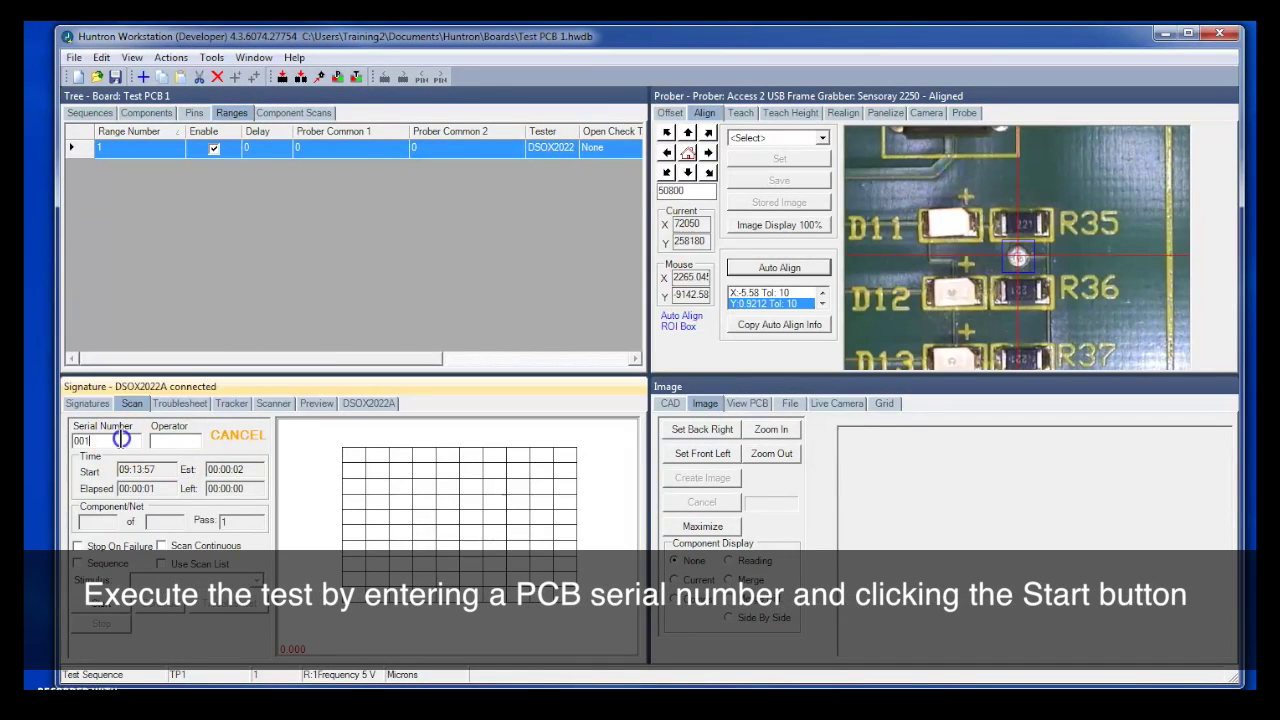
Scan board serial 001 and set its 59.913 Hz TP1 reading as the reference.
double_click(121, 440)
left_click(100, 612)
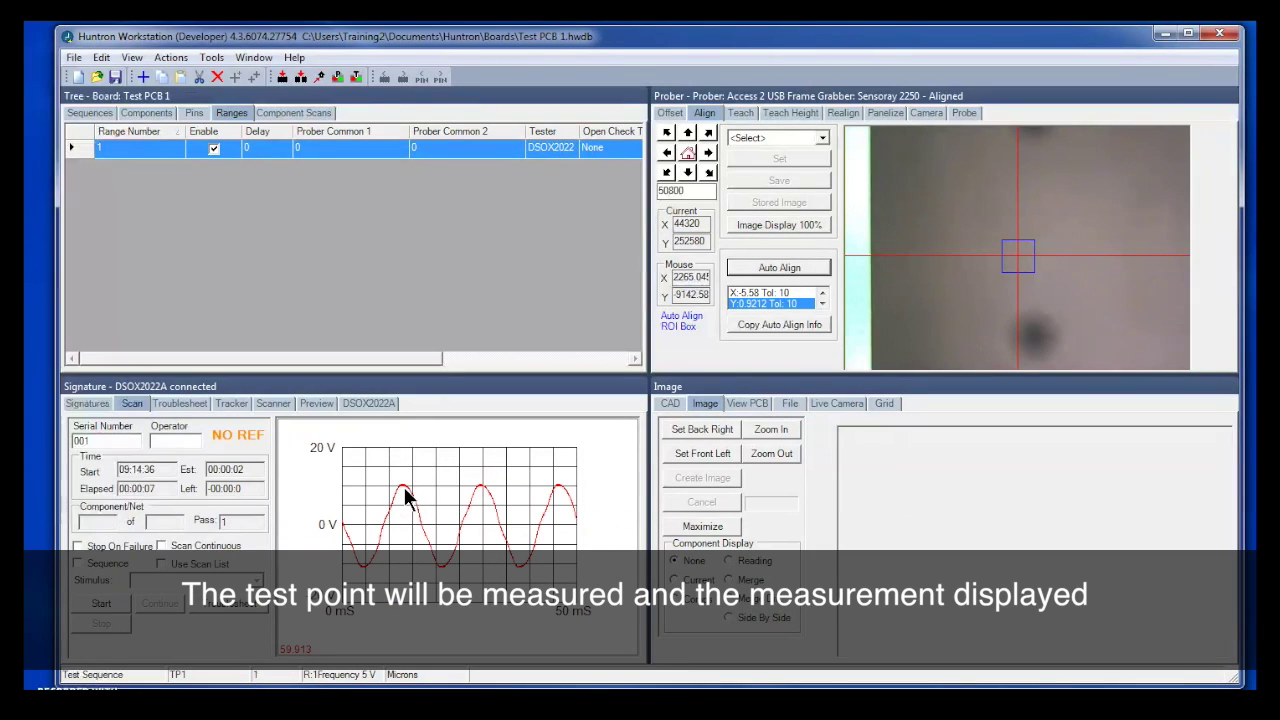
left_click(214, 602)
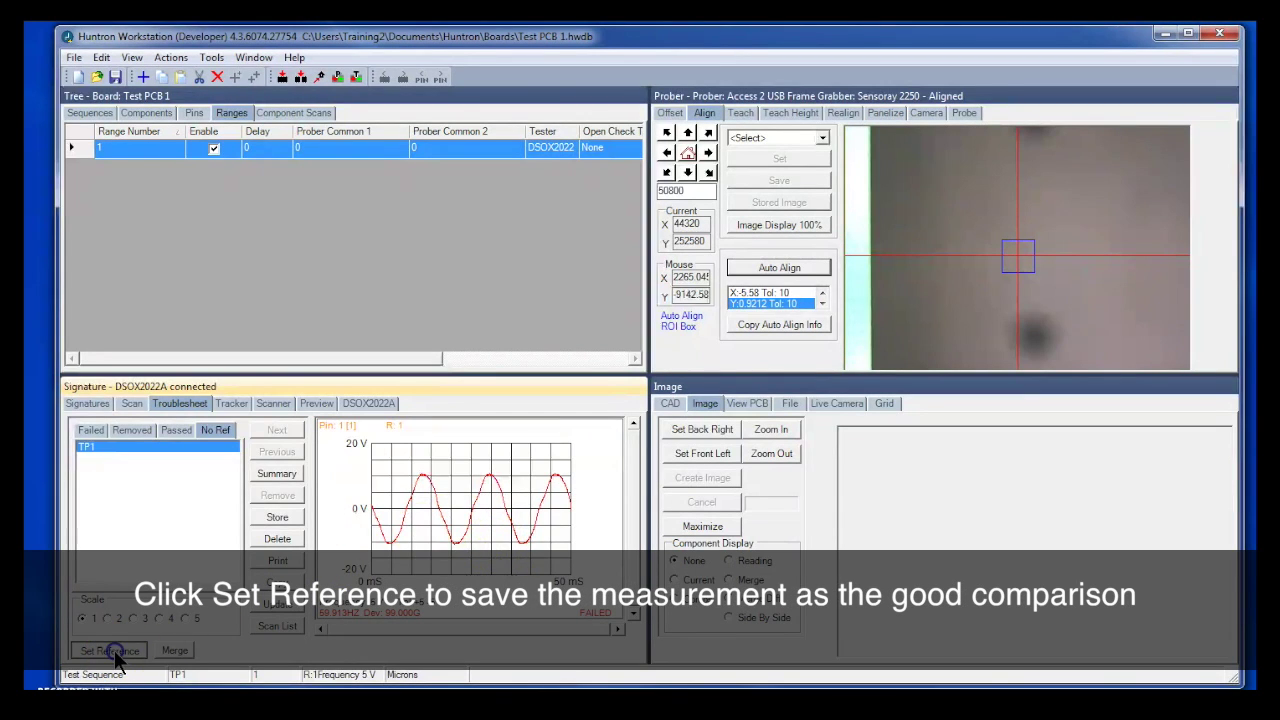
left_click(112, 651)
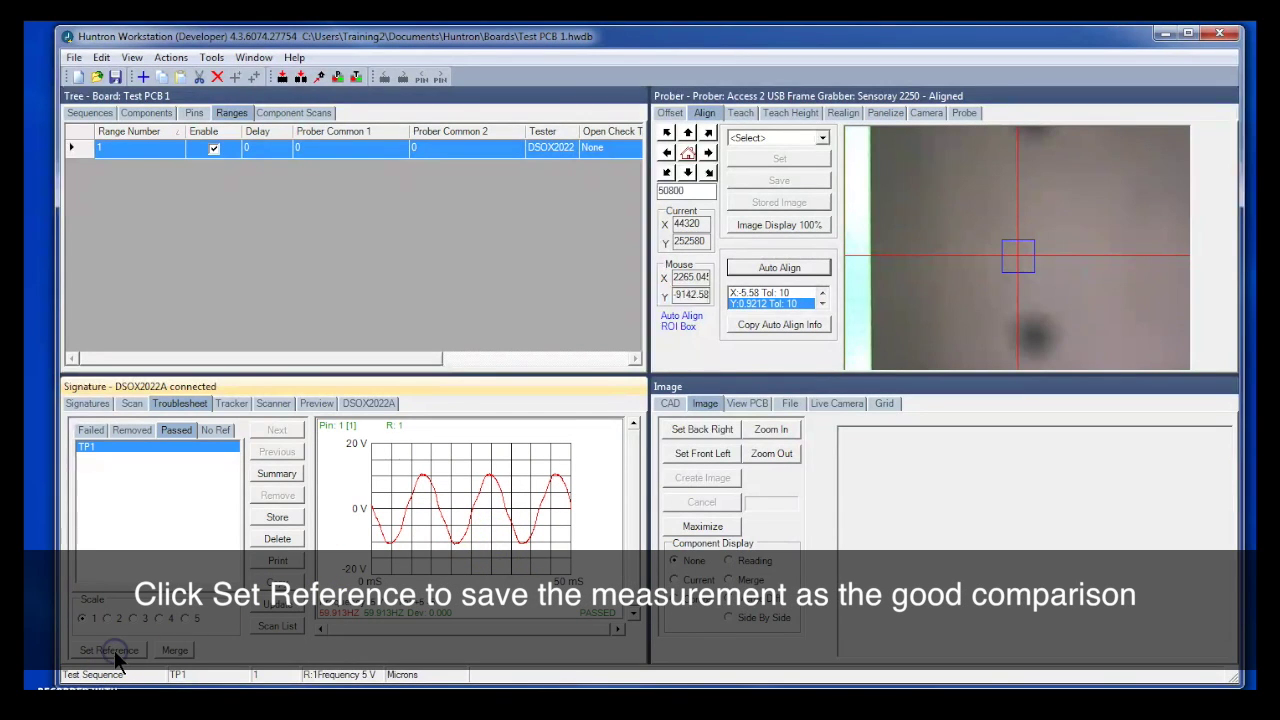
left_click(130, 405)
Rescan the board with serial number 002.
double_click(107, 441)
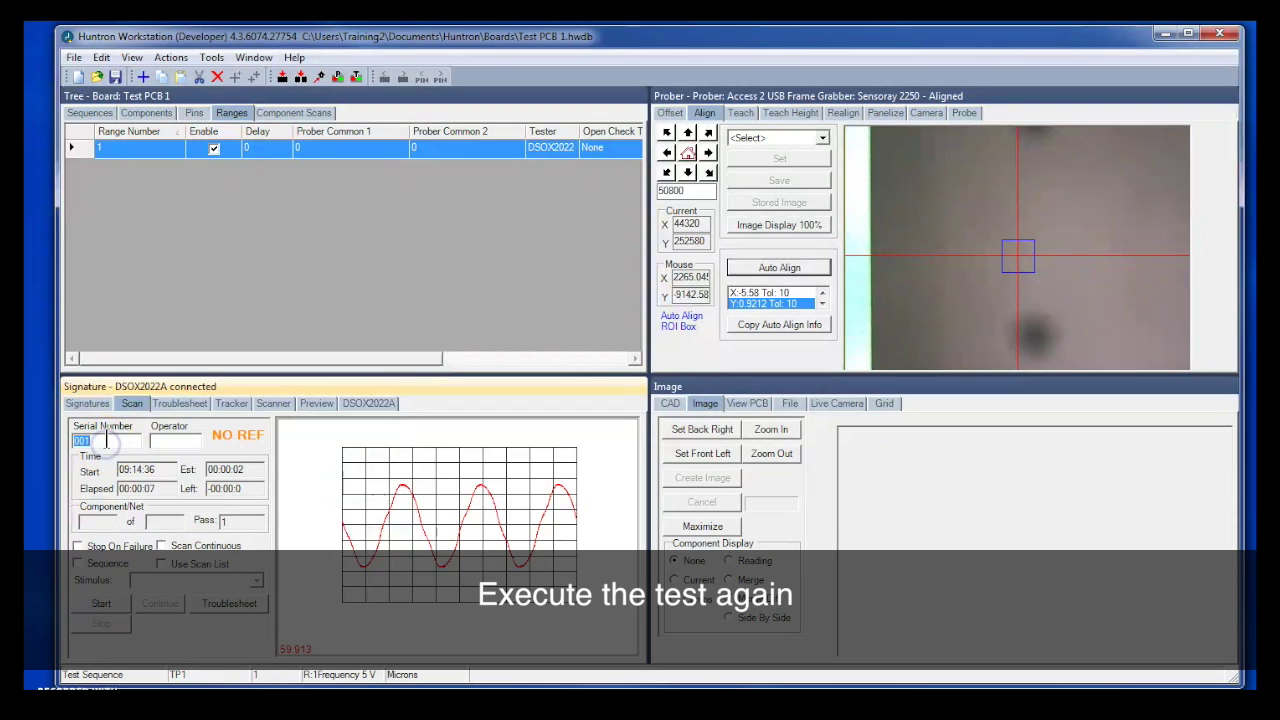
type("002")
left_click(101, 603)
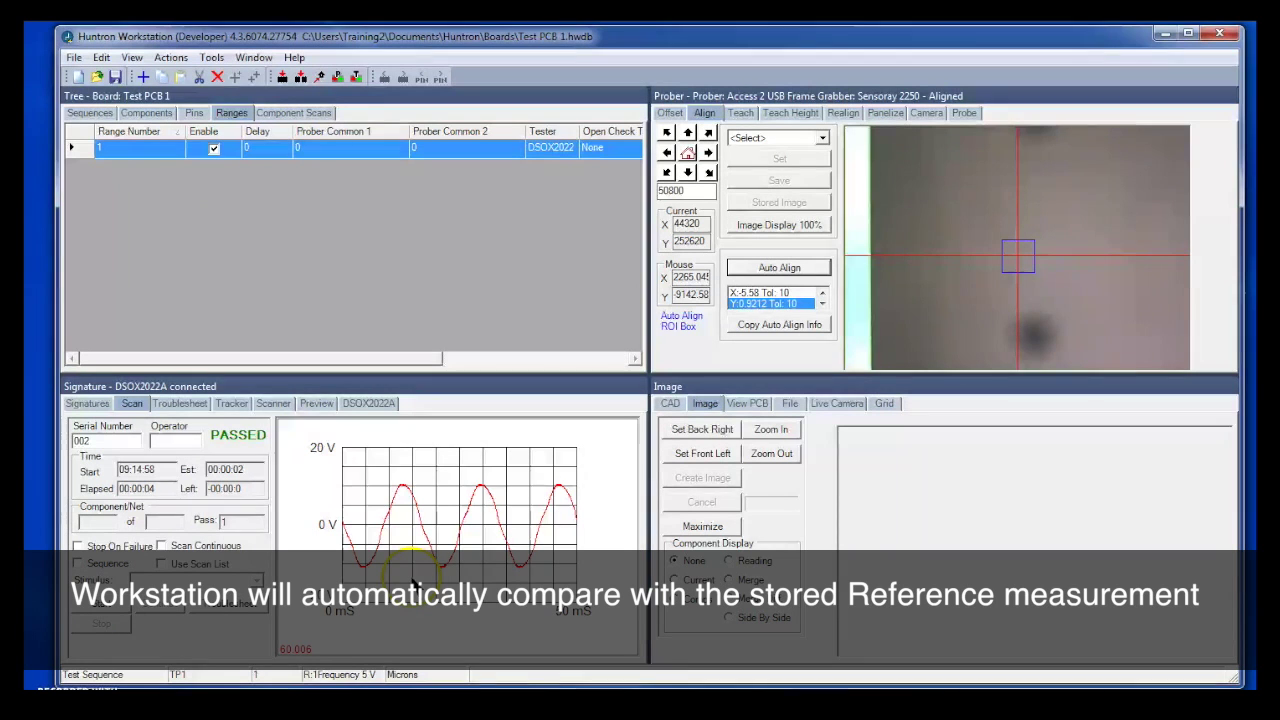
Review TP1's passing 60.006 Hz result in an undocked, widened Signature panel.
left_click(180, 403)
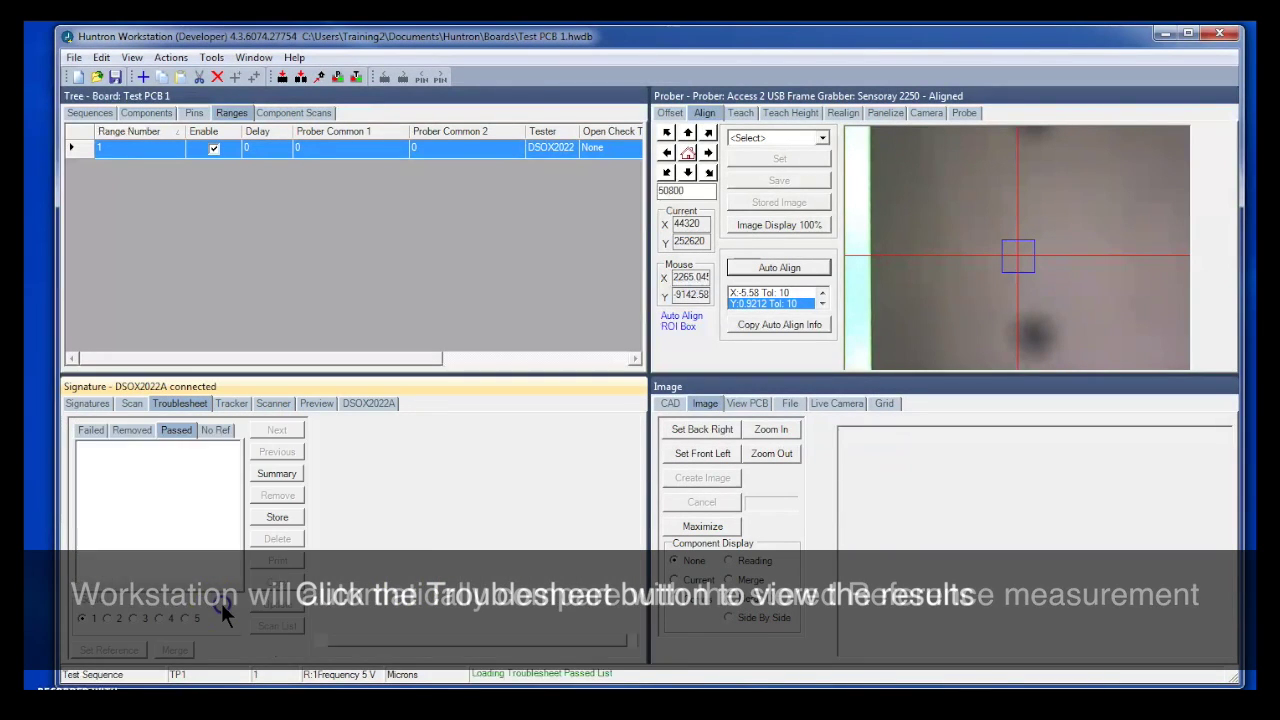
double_click(387, 387)
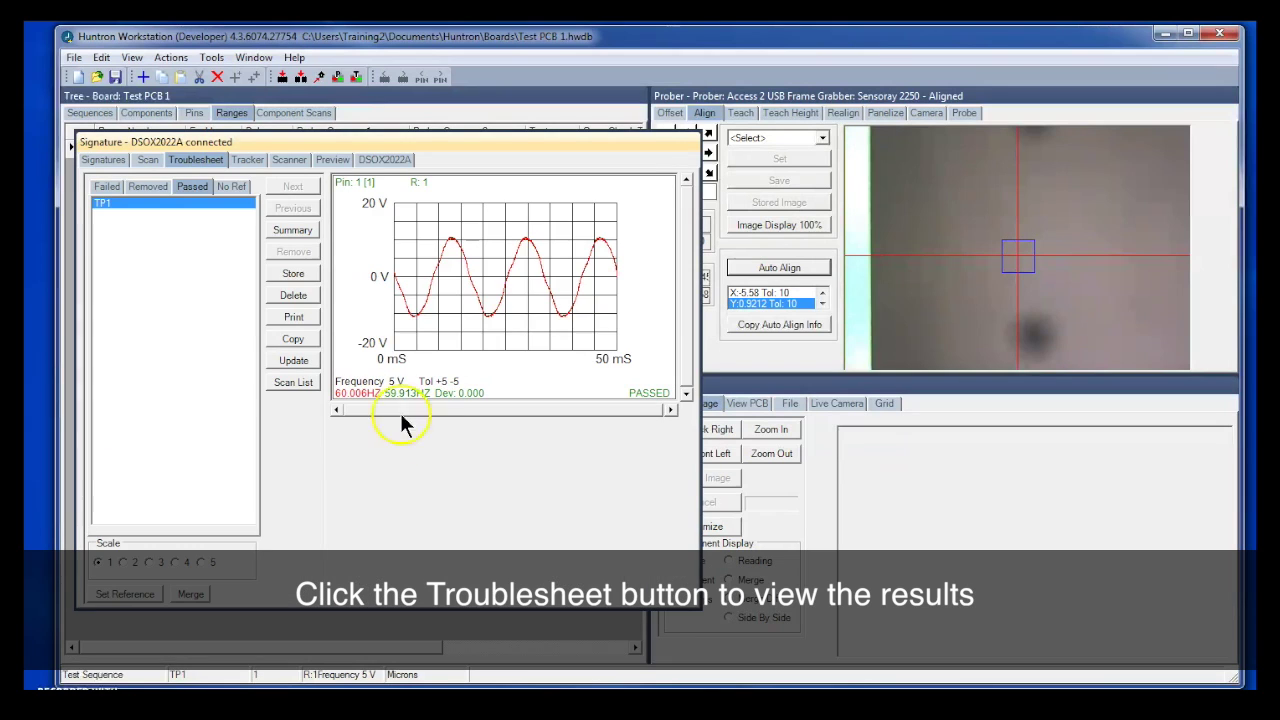
left_click_drag(699, 482, 808, 500)
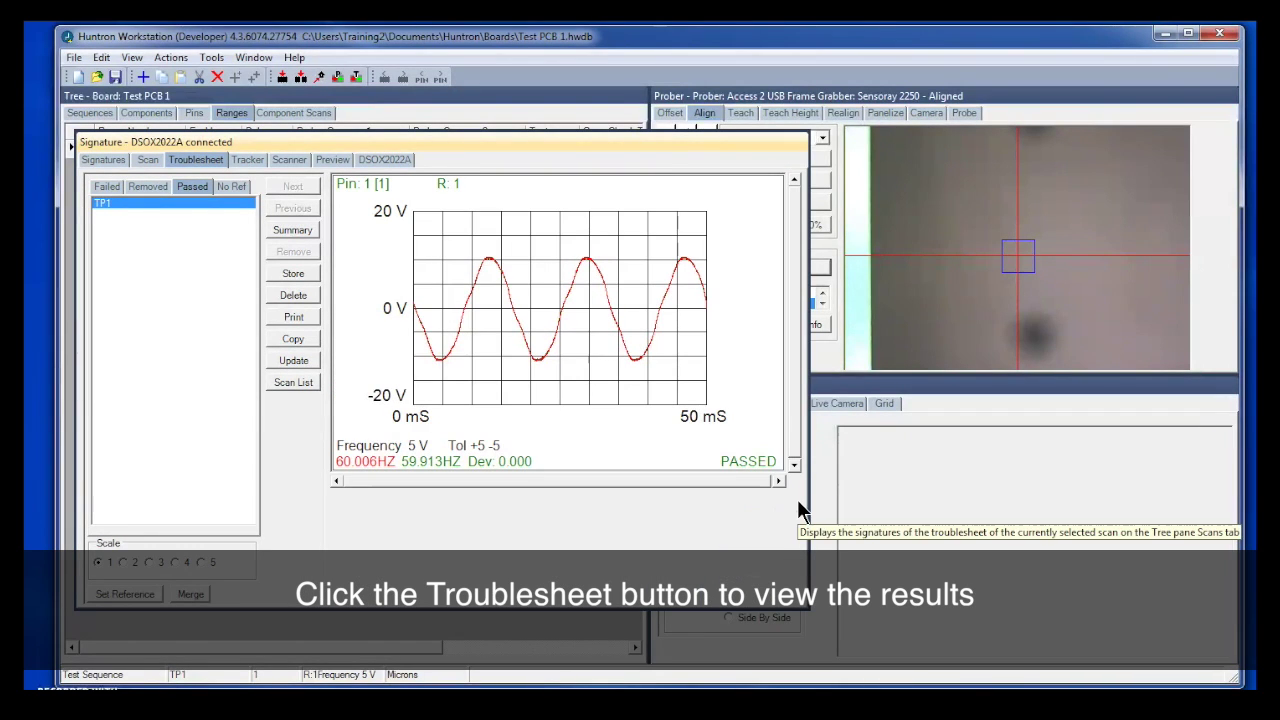